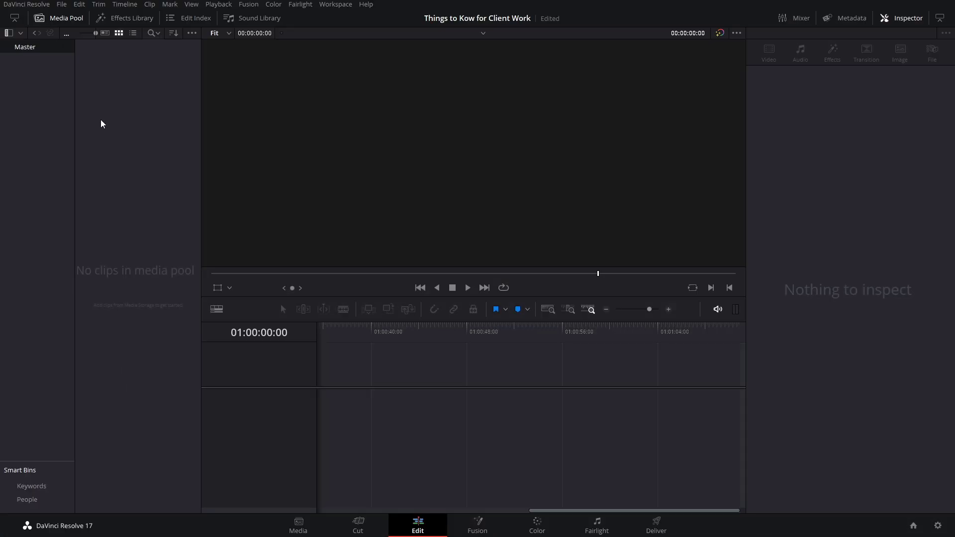
Open the File menu in the empty 'Things to Kow for Client Work' project
click(62, 5)
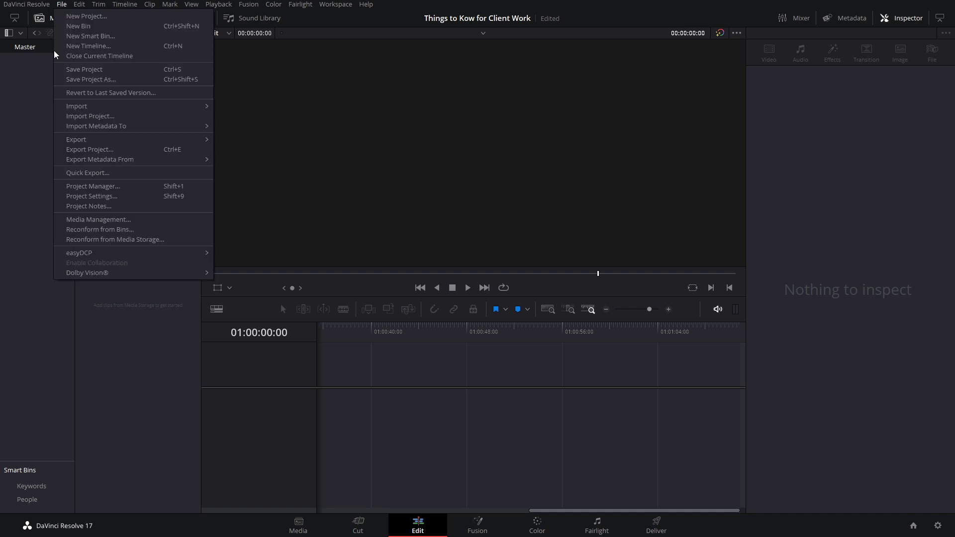
Import Raw Trailer Timeline.xml from the Trailer footage folder and accept its load settings
mouse_move(131, 106)
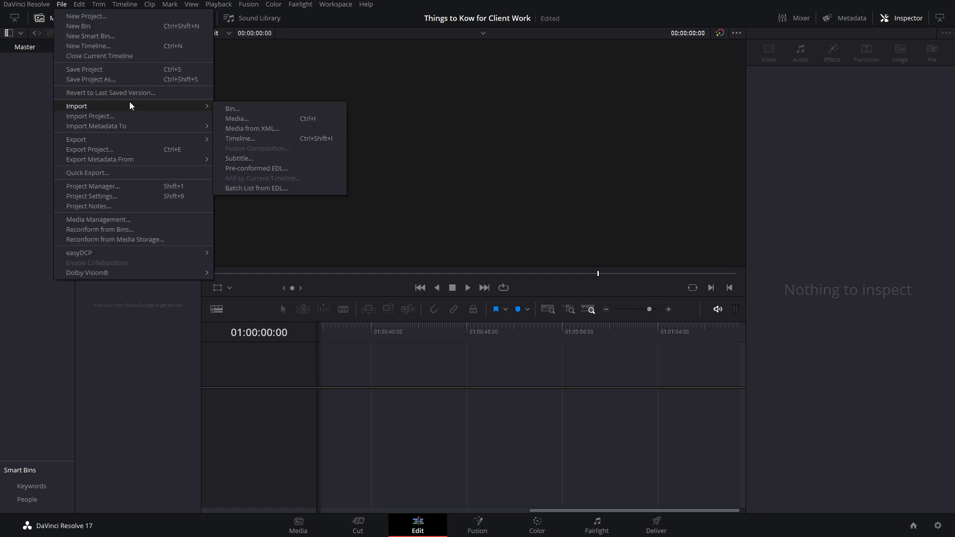
click(254, 138)
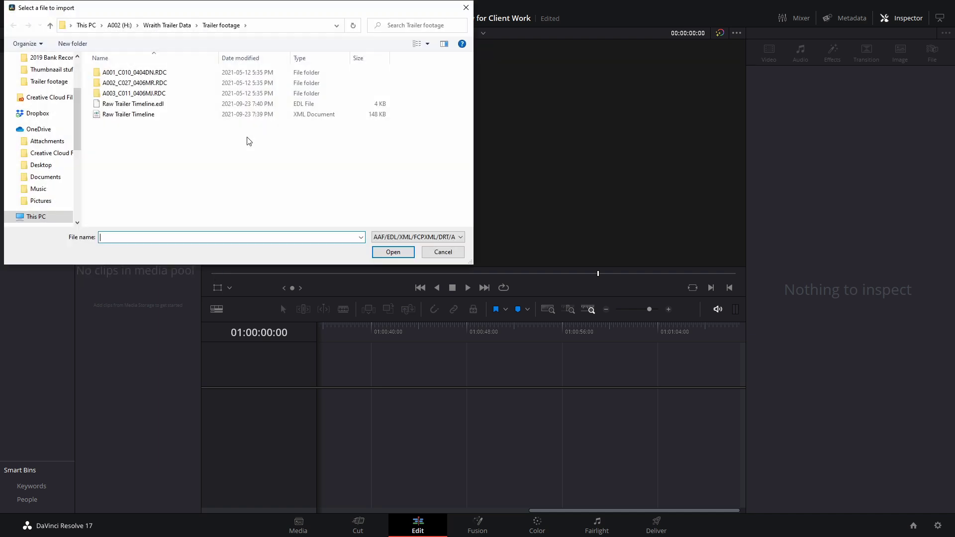
click(166, 114)
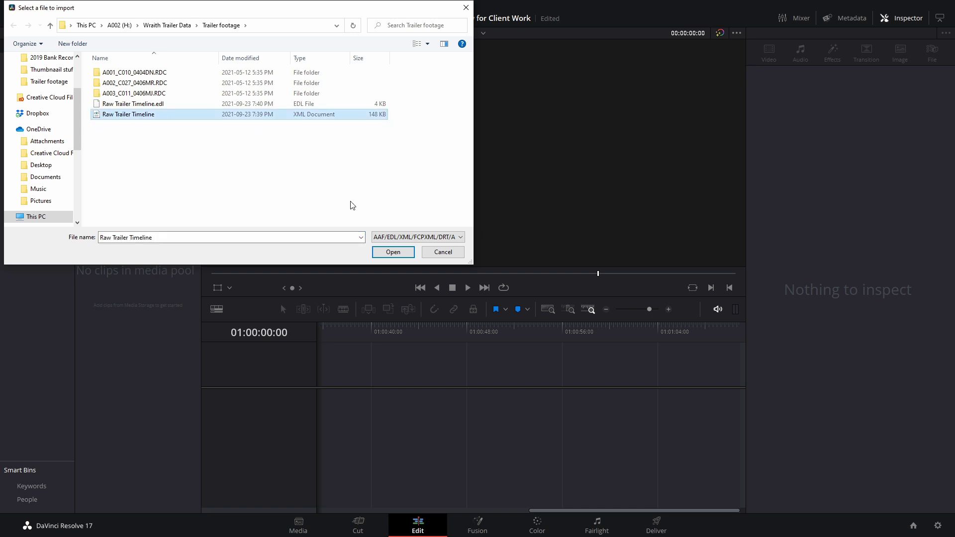
click(390, 252)
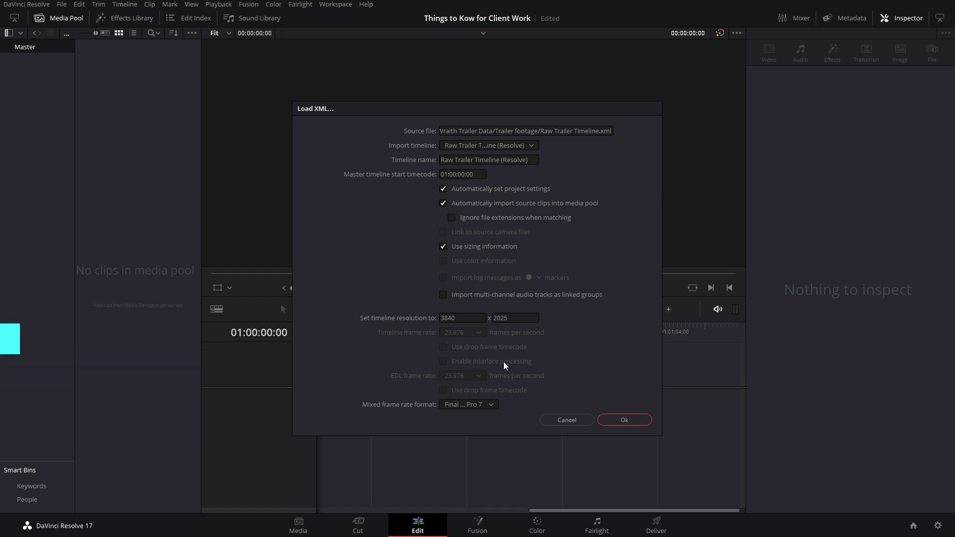
click(620, 422)
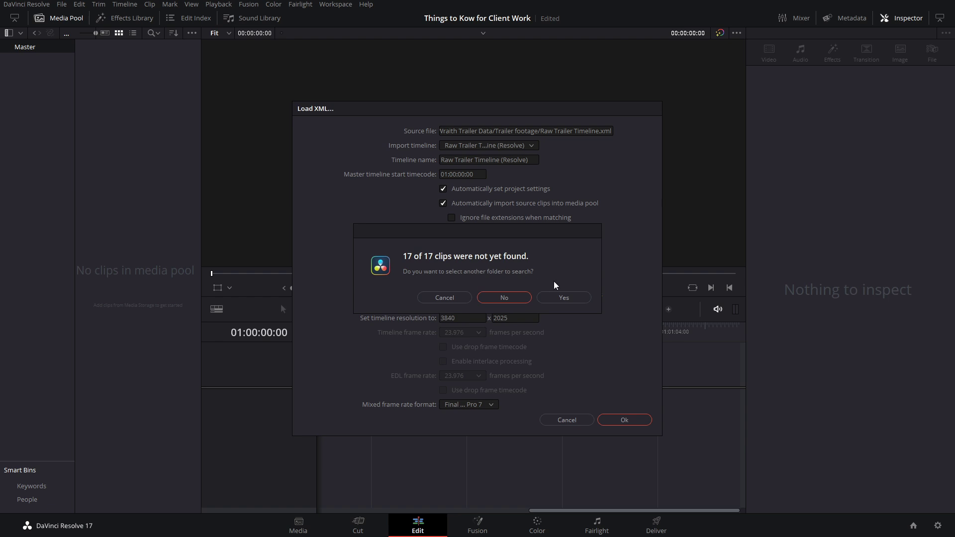
Search A002 (H:) > Wraith Trailer Data > Trailer footage for the clips, skipping the last missing one
click(559, 296)
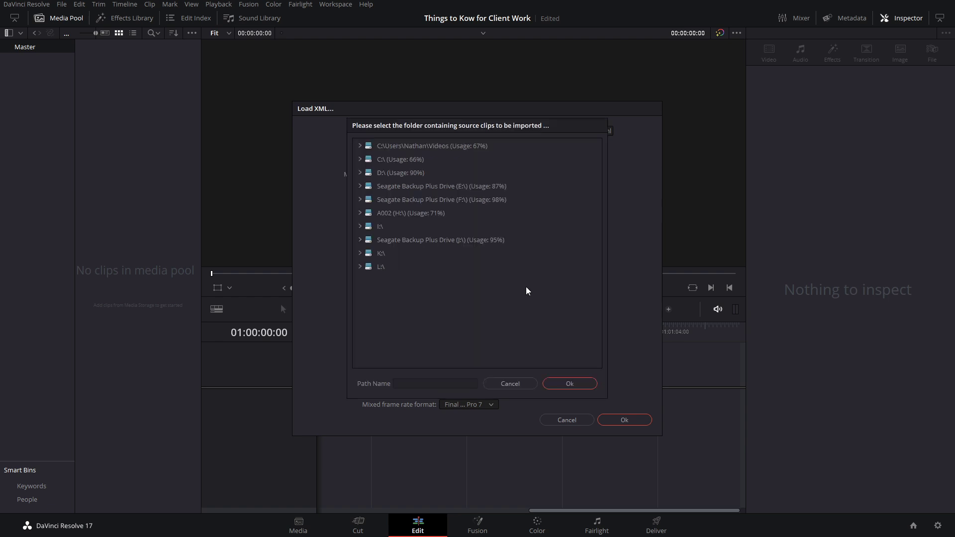
click(359, 213)
click(366, 308)
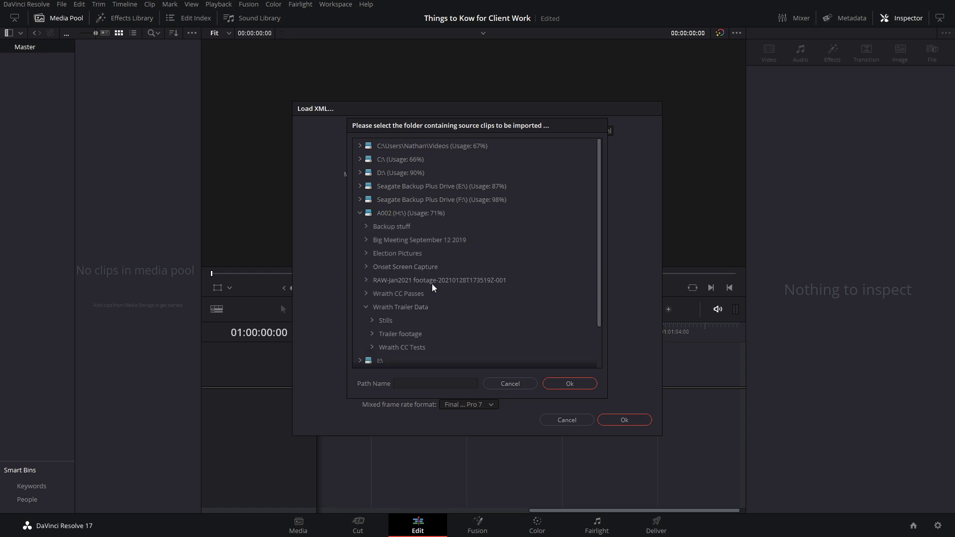
scroll(383, 282, down, 2)
click(376, 287)
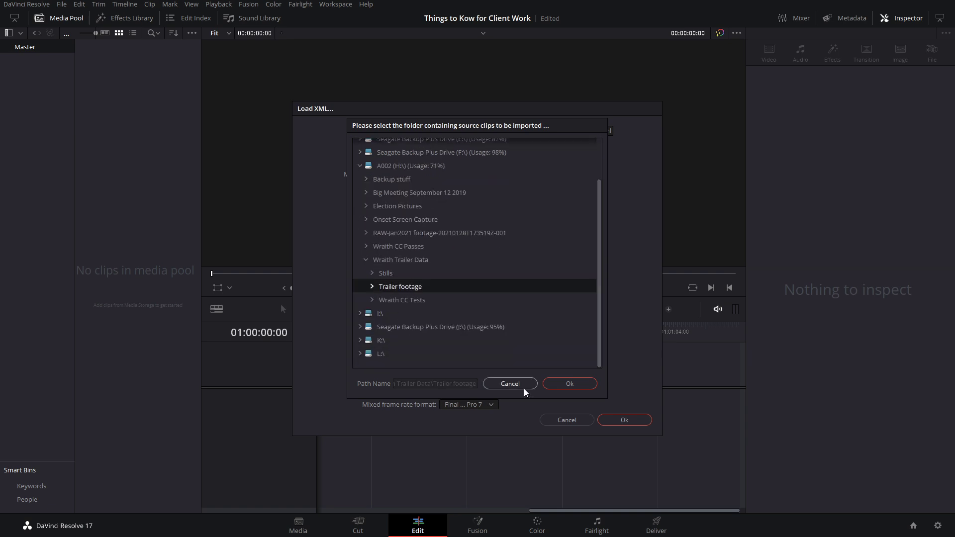
click(574, 384)
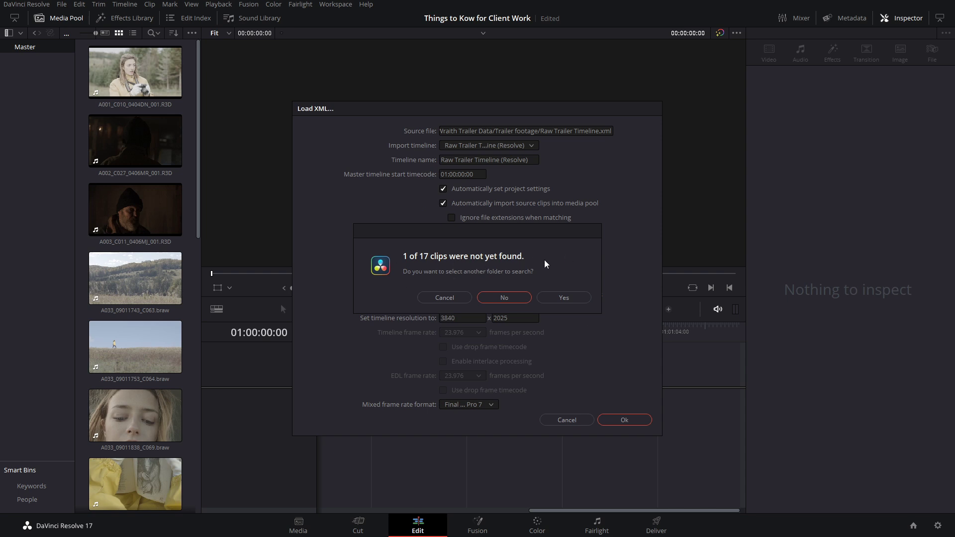
click(504, 297)
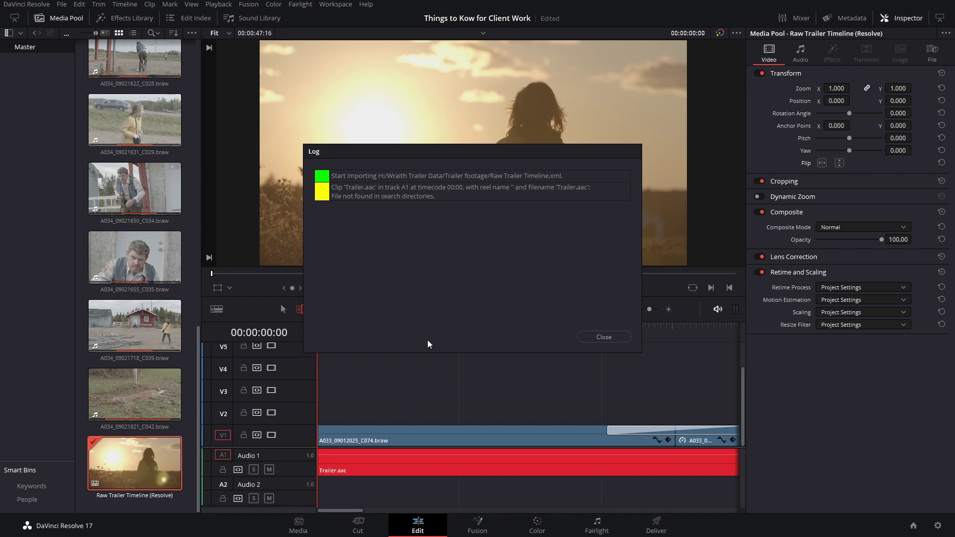
Close the import log and scrub the imported edit up to the barn shot
click(602, 336)
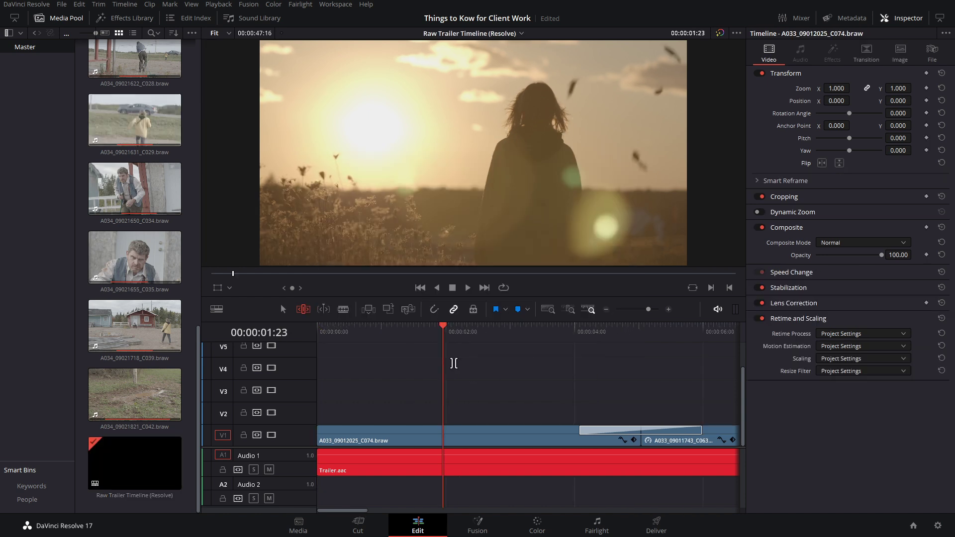
drag(444, 329, 579, 341)
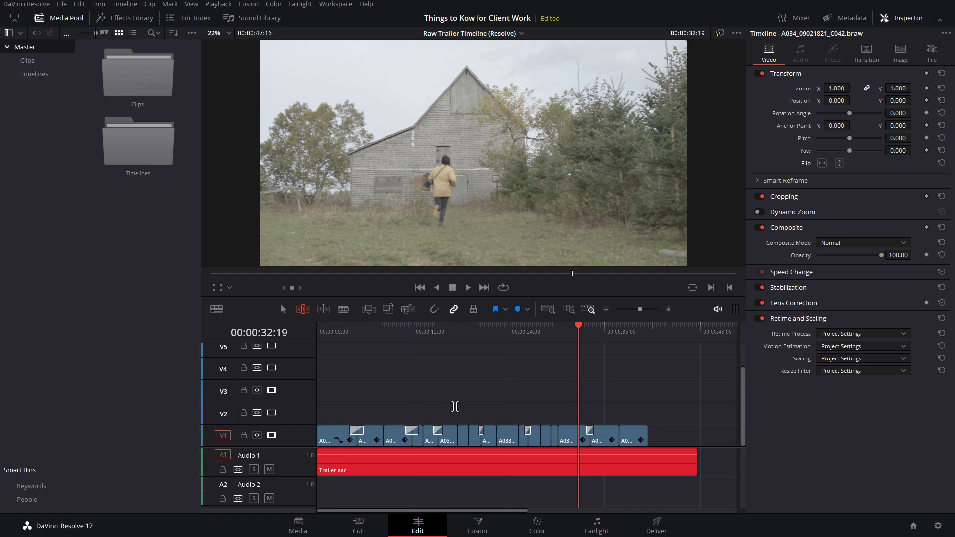
Preview Trailer Ungraded Reference.mp4 in Media Storage and drag it into the Master bin
click(298, 525)
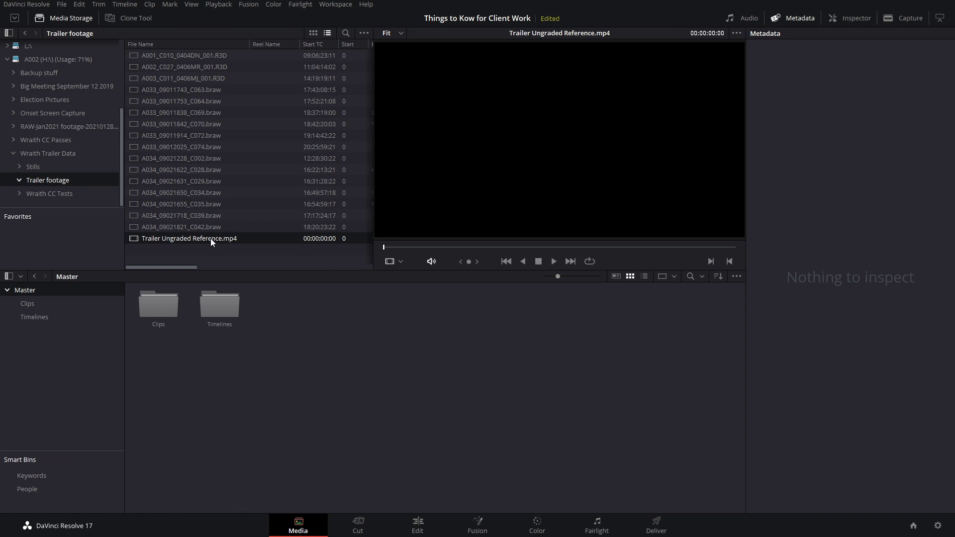
click(211, 238)
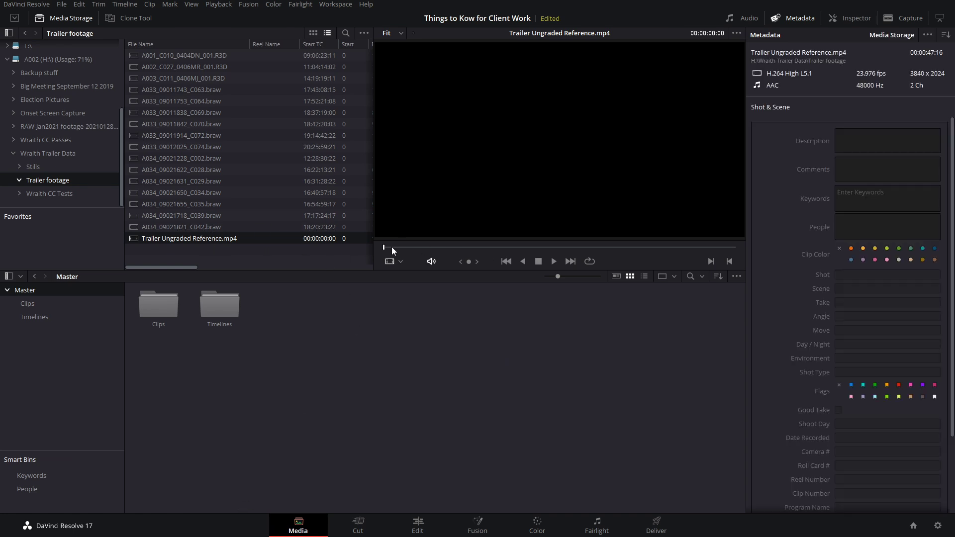
drag(389, 246, 598, 247)
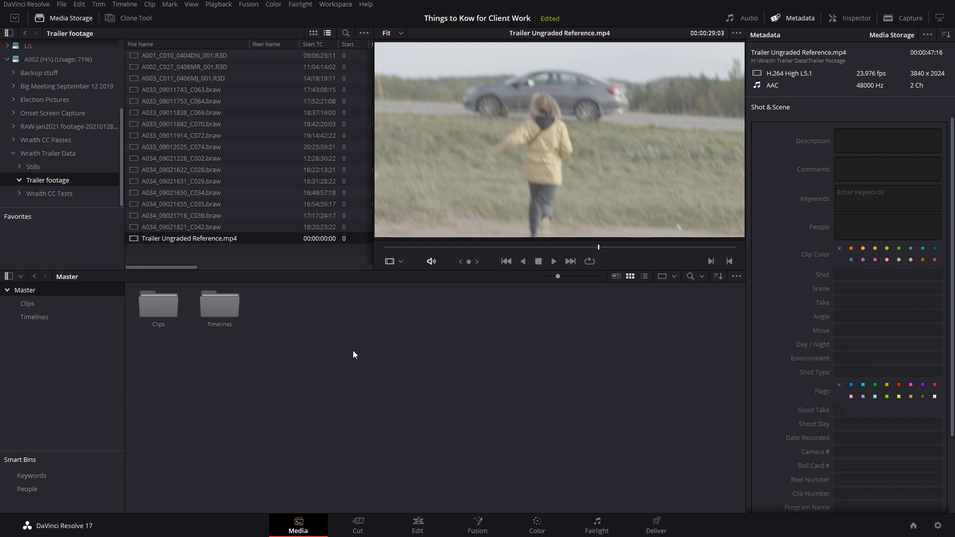
drag(199, 237, 292, 367)
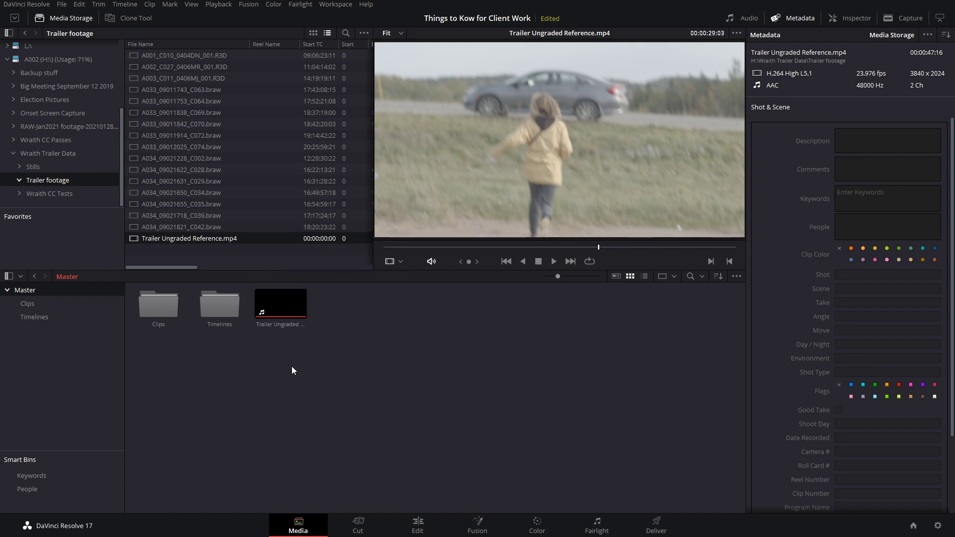
Lay the reference clip on V2 and toggle its visibility to compare at 09:15 and 13:09
click(418, 523)
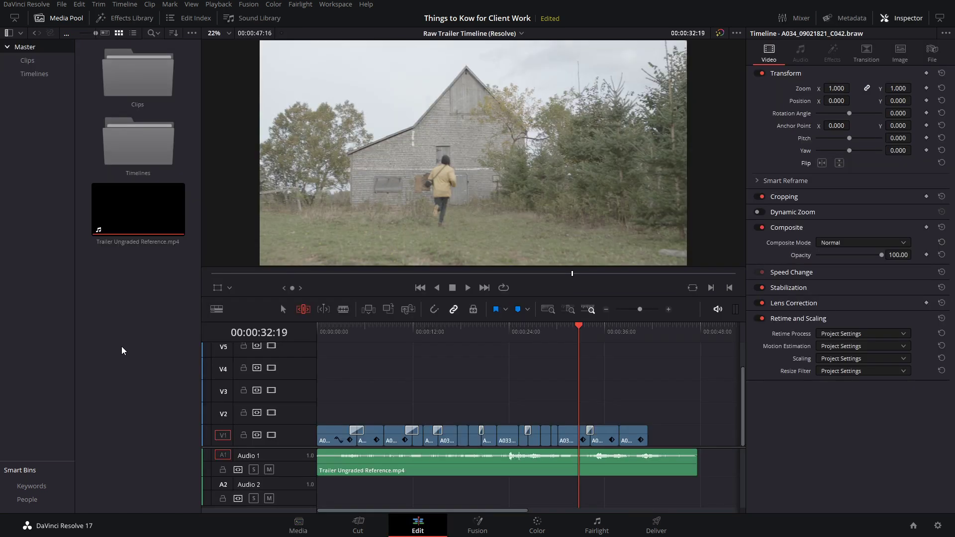
drag(115, 233, 309, 410)
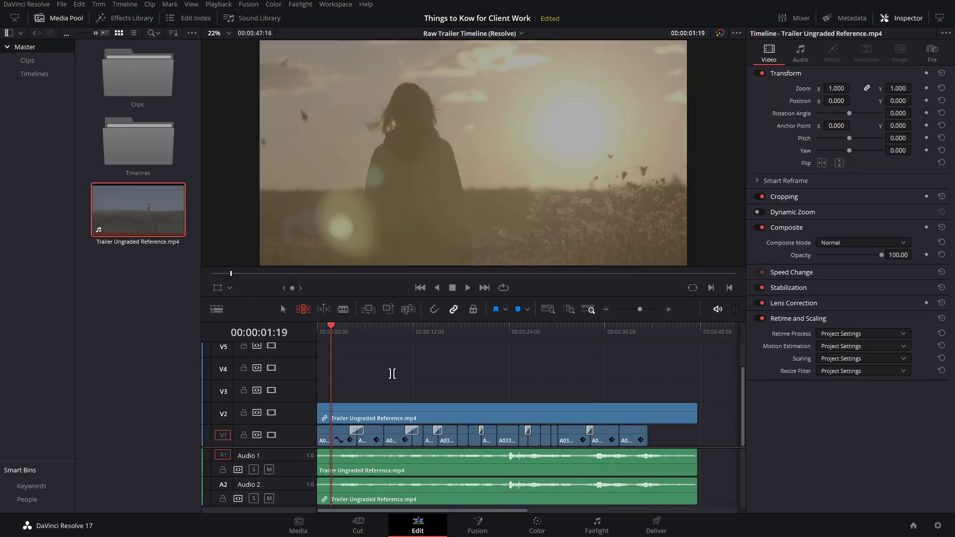
click(394, 333)
click(270, 414)
click(270, 413)
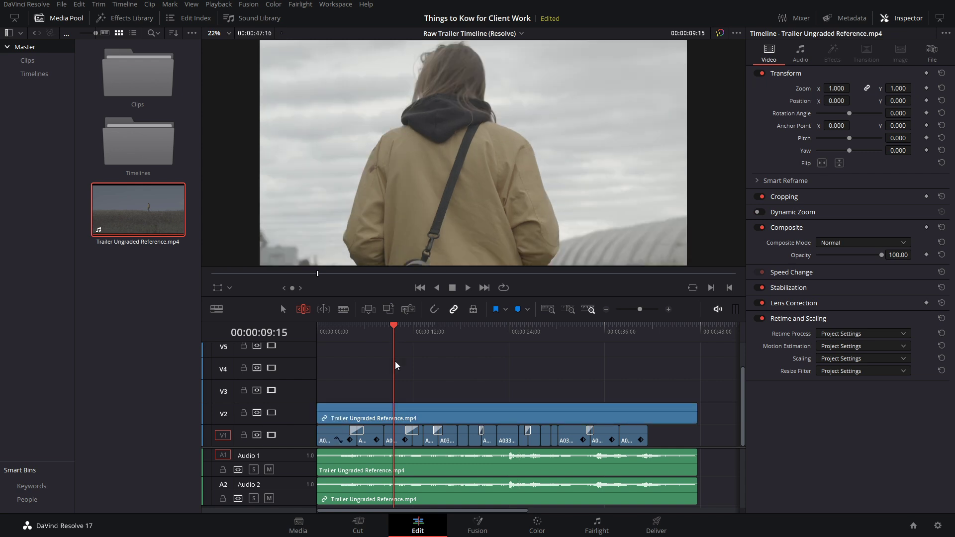
click(424, 330)
click(271, 412)
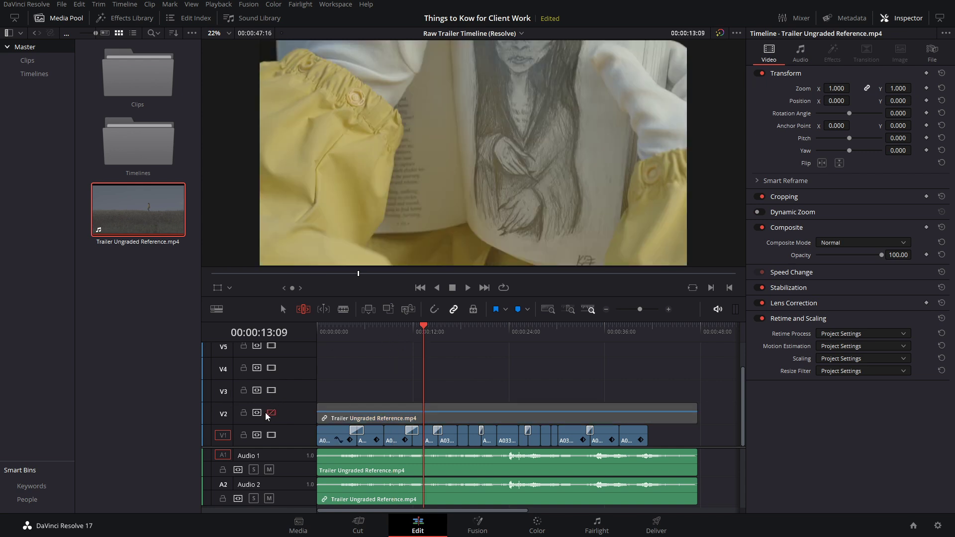
click(269, 413)
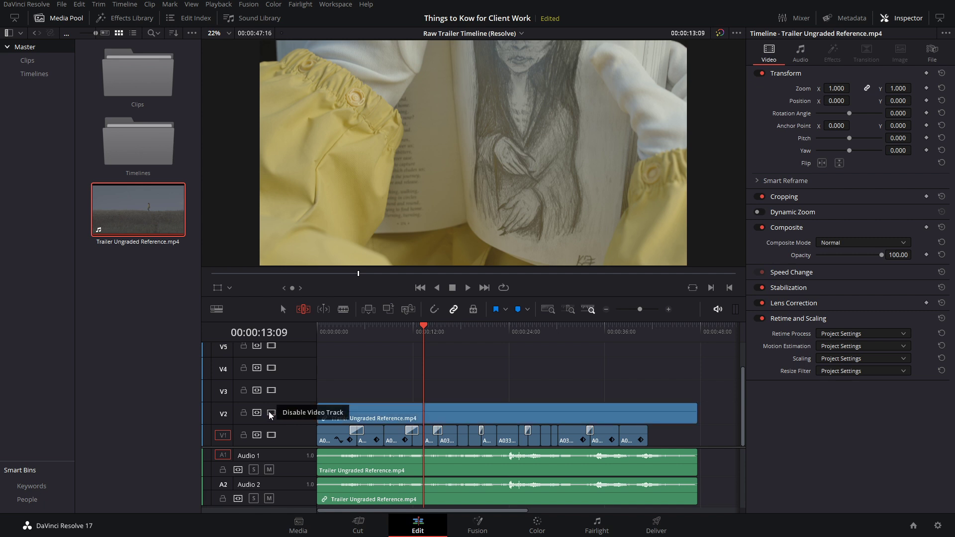
Delete the reference clip from V2 together with its linked audio
click(378, 415)
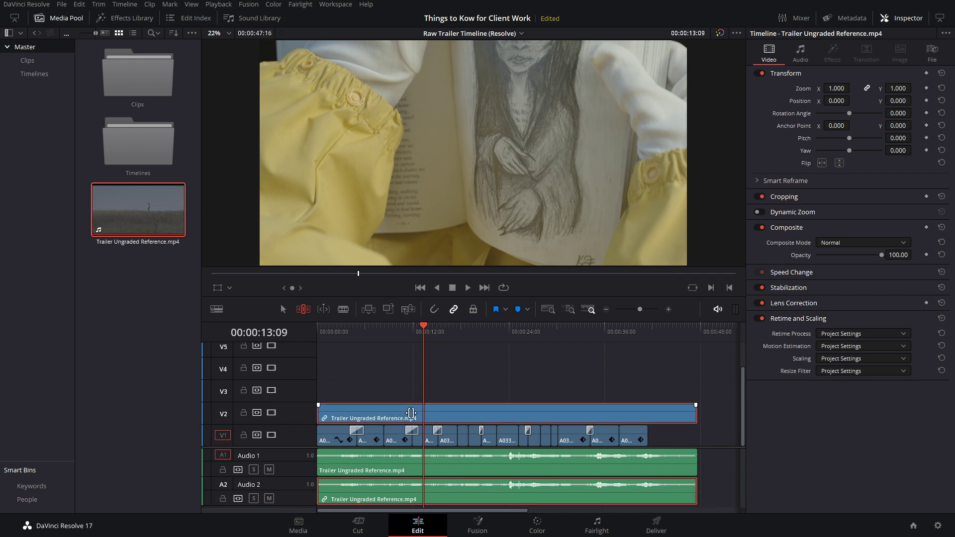
key(Delete)
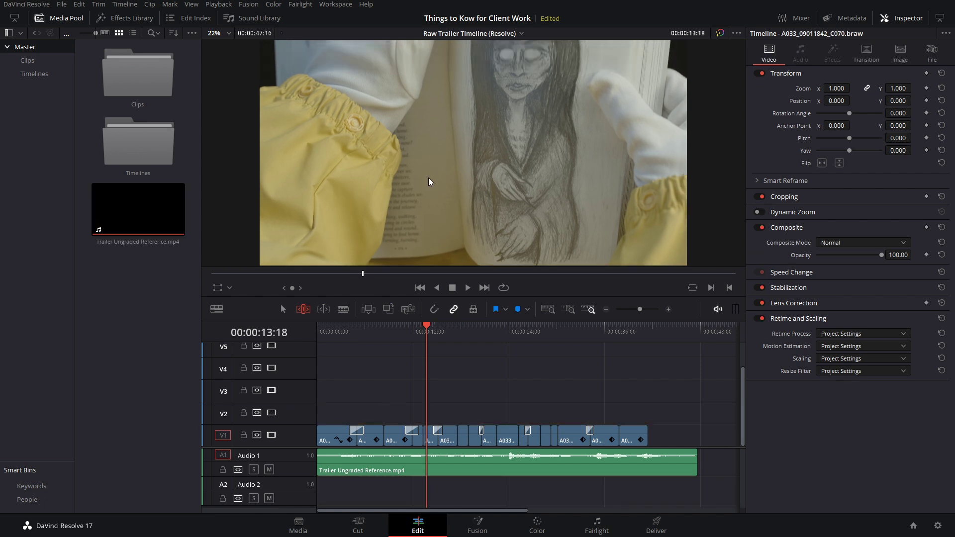
click(900, 19)
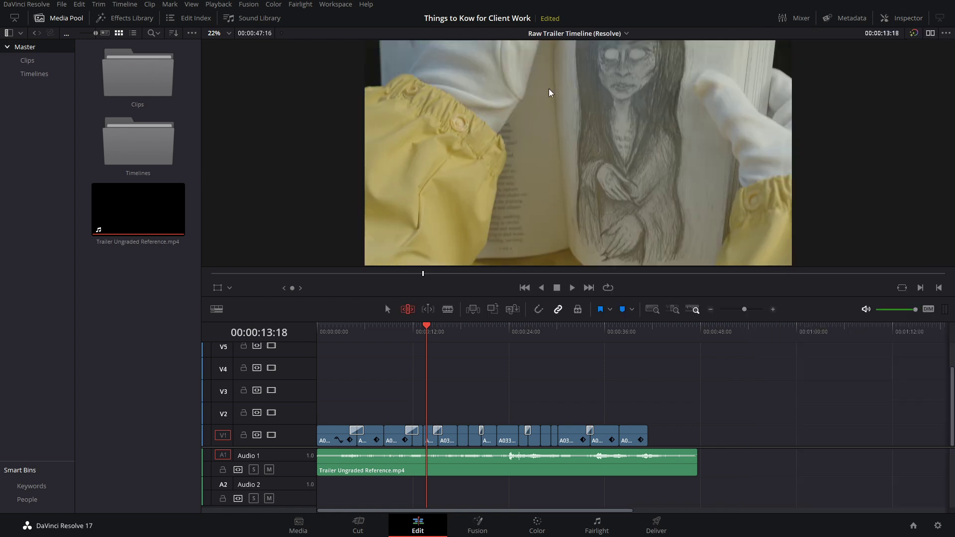
Enable dual viewers and play the timeline from 12:10 to about 18 seconds beside the source
click(929, 34)
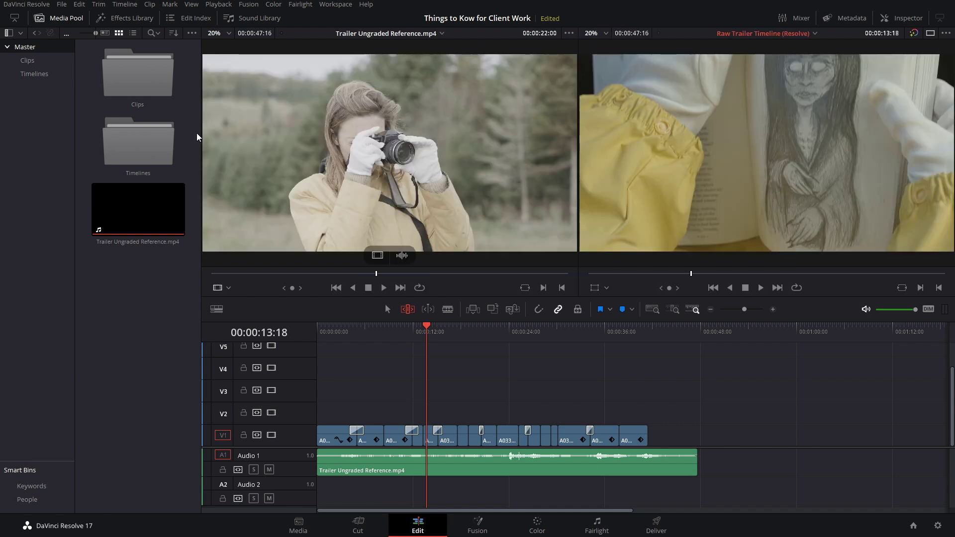
mouse_move(326, 194)
click(297, 273)
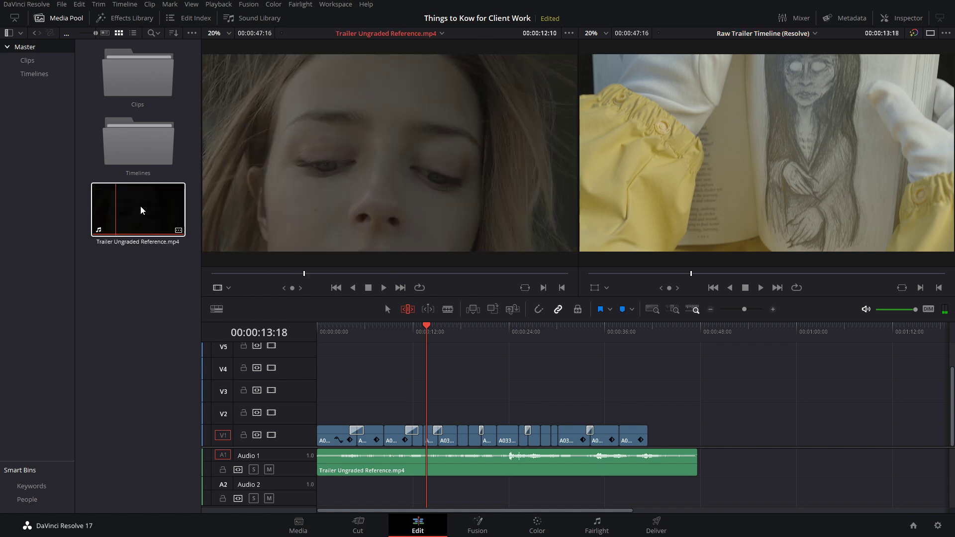
click(410, 273)
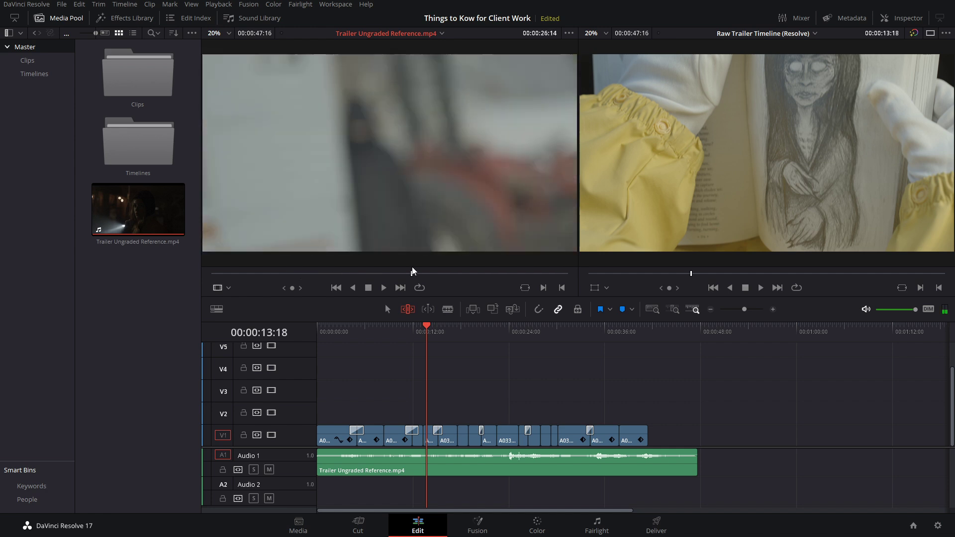
drag(432, 329, 416, 329)
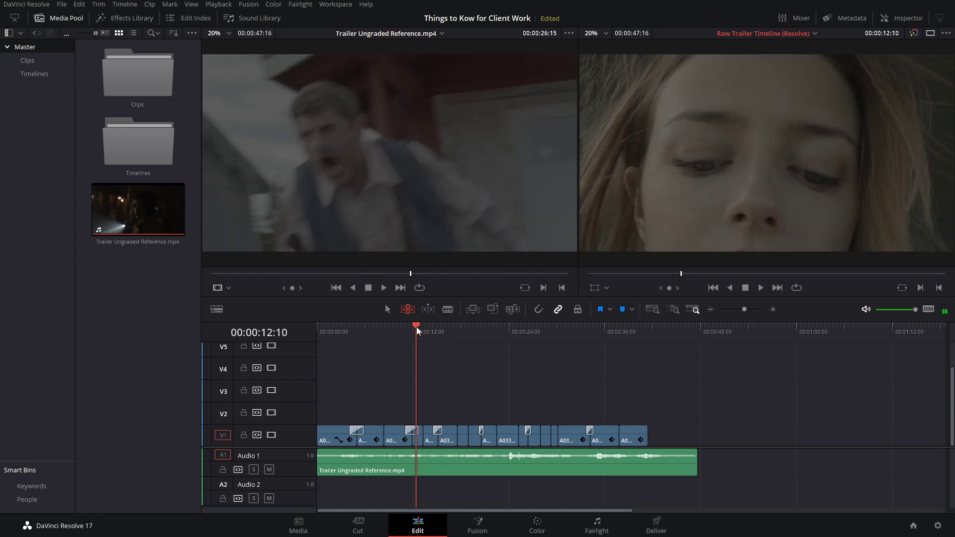
key(space)
click(464, 330)
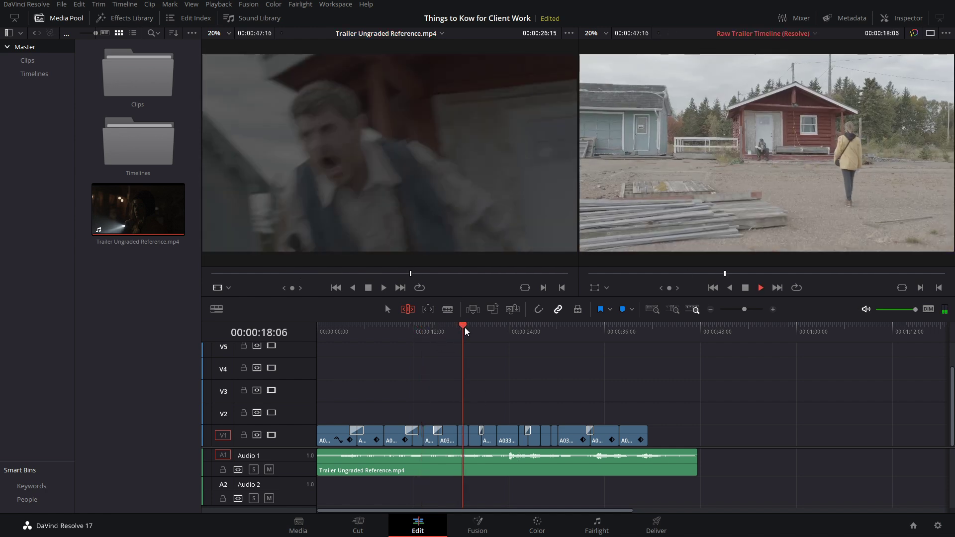
key(space)
Switch the source viewer to Offline, load the reference clip, and scrub back near the start
click(219, 288)
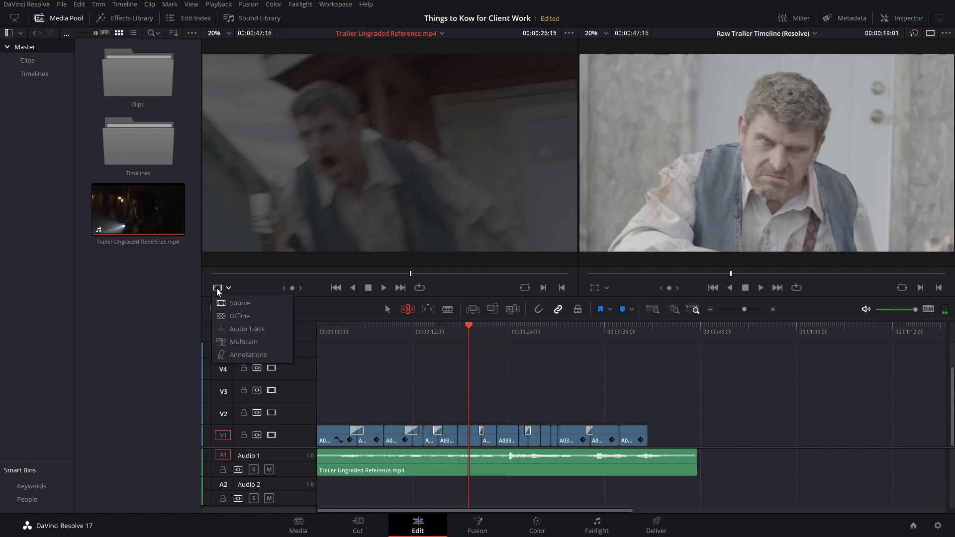
click(241, 316)
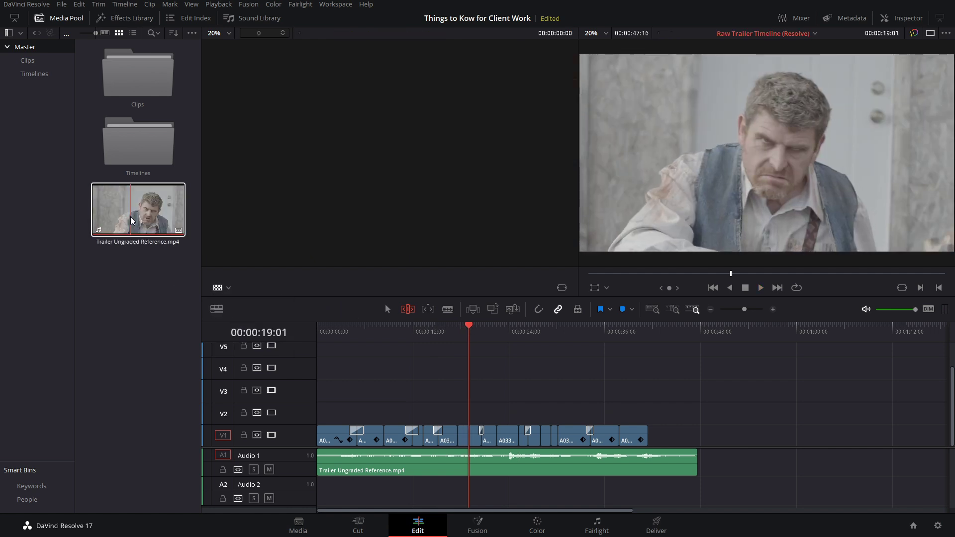
drag(144, 208, 403, 188)
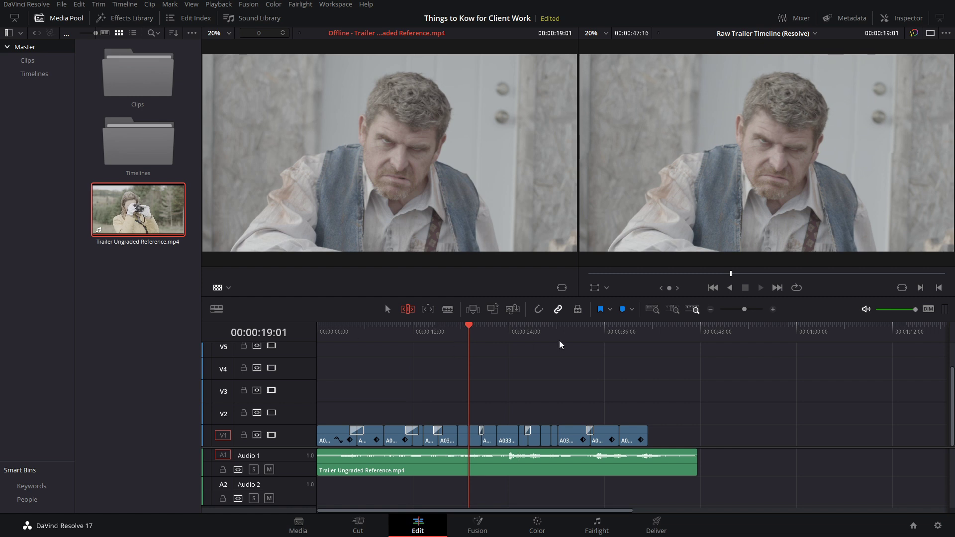
click(462, 327)
drag(462, 329, 329, 344)
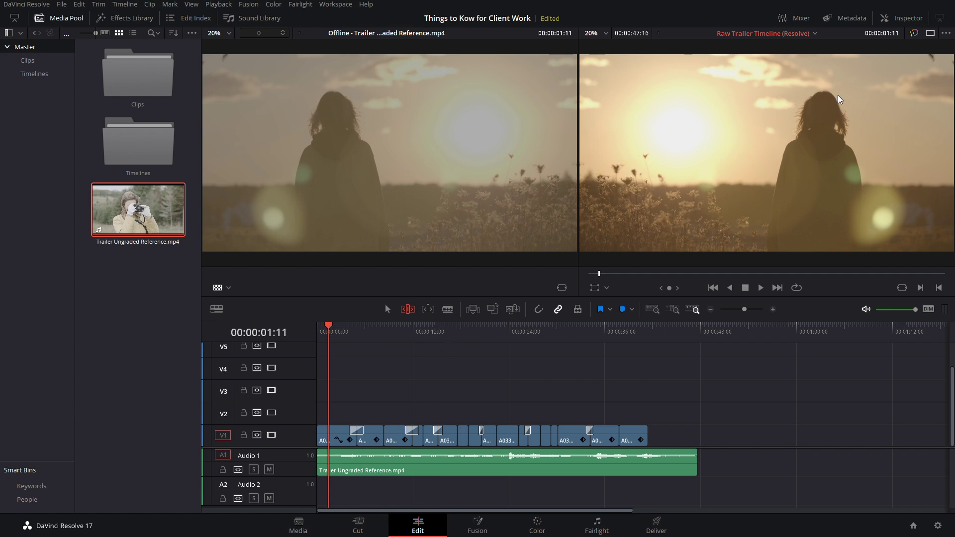
Set a vertical wipe against the reference and flip the first V1 clip horizontally
right_click(701, 137)
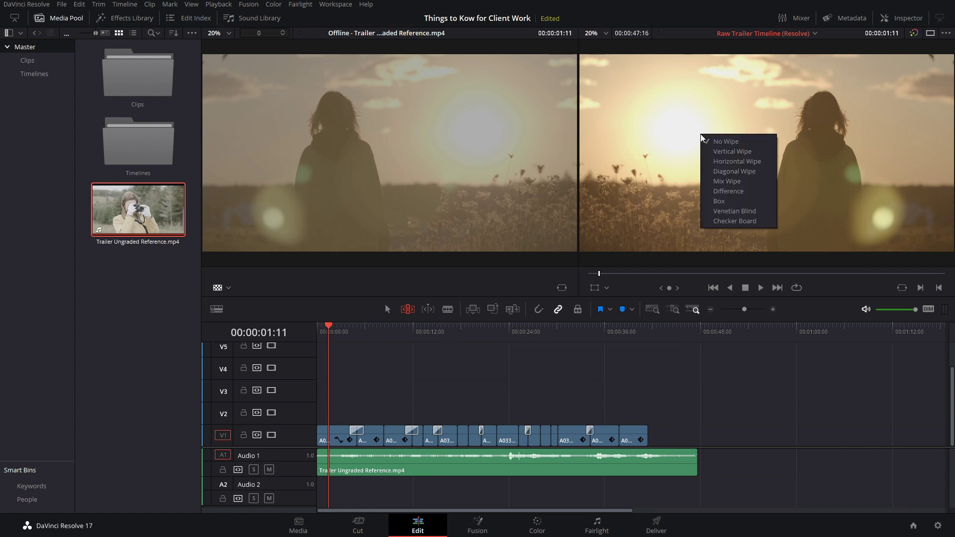
click(726, 152)
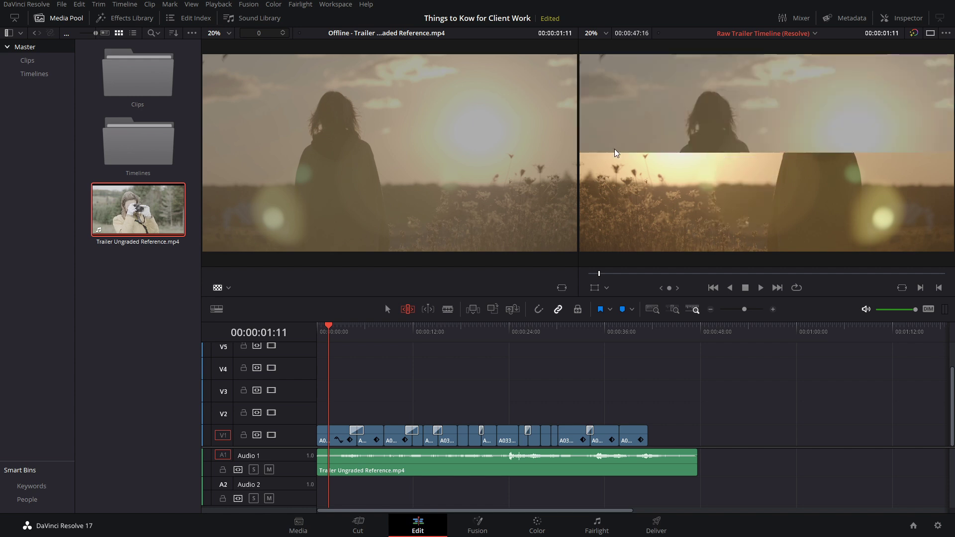
click(901, 18)
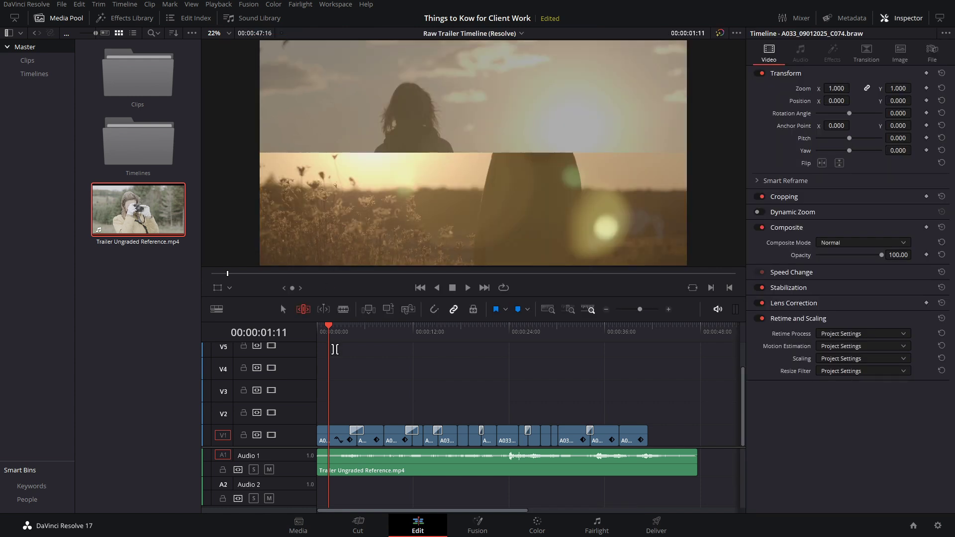
key(shift+v)
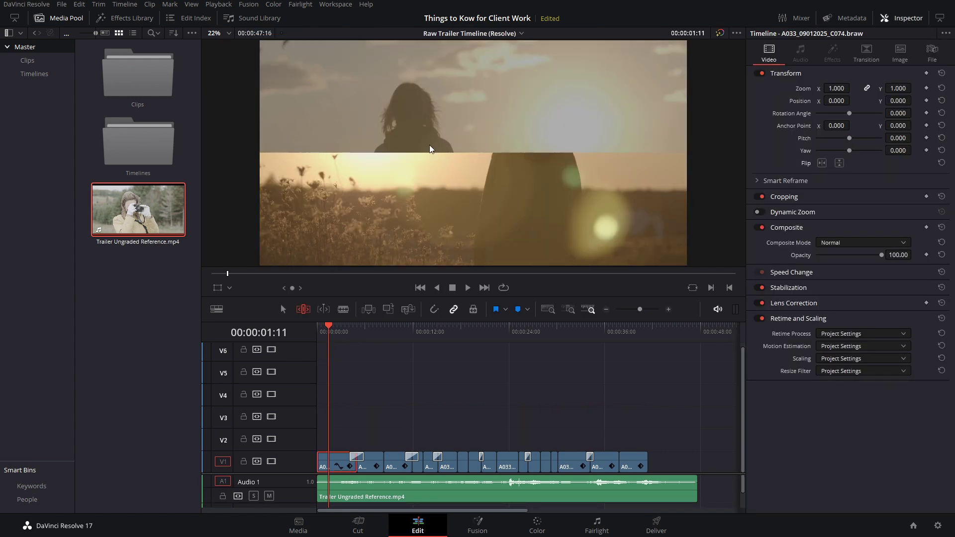
click(824, 161)
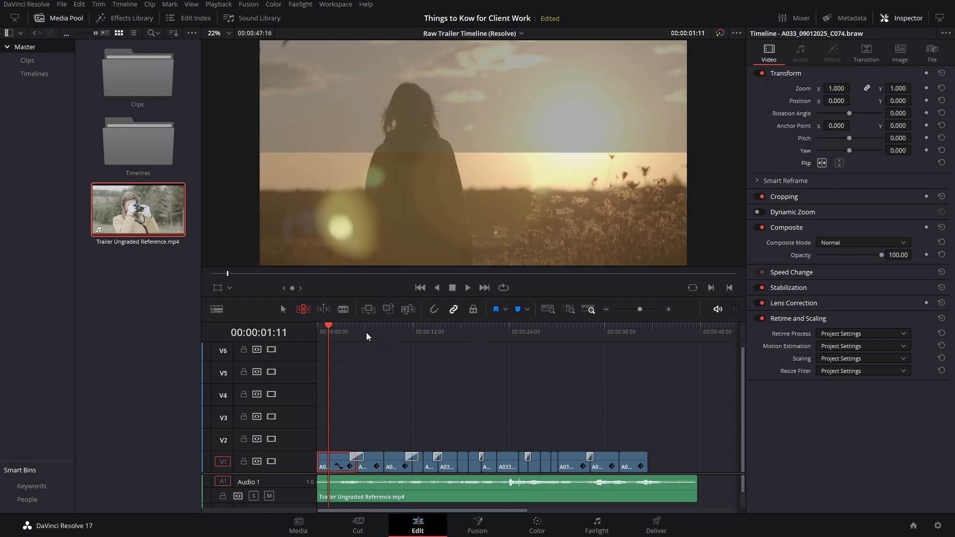
Play around 8 seconds to check the match, then select the V1 clip at 10:01
drag(366, 332, 393, 325)
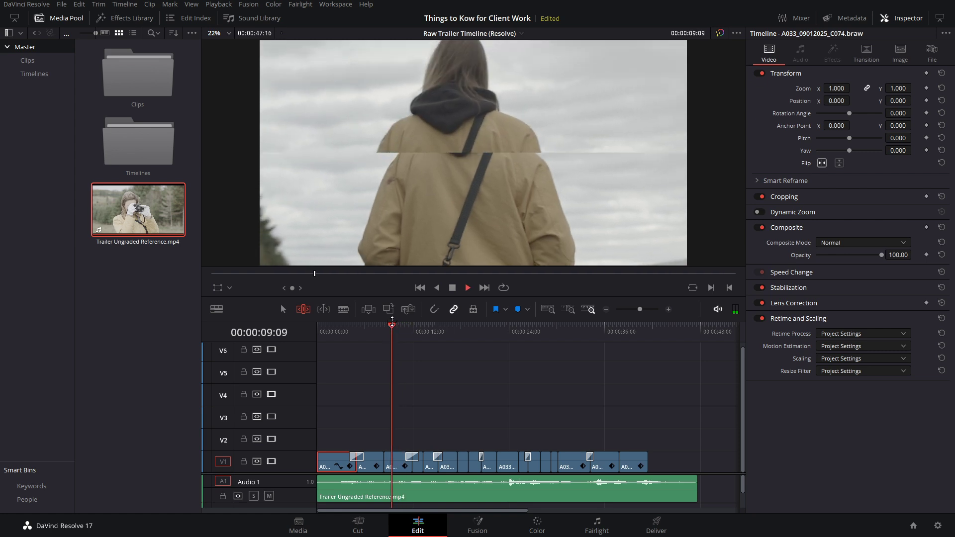
key(space)
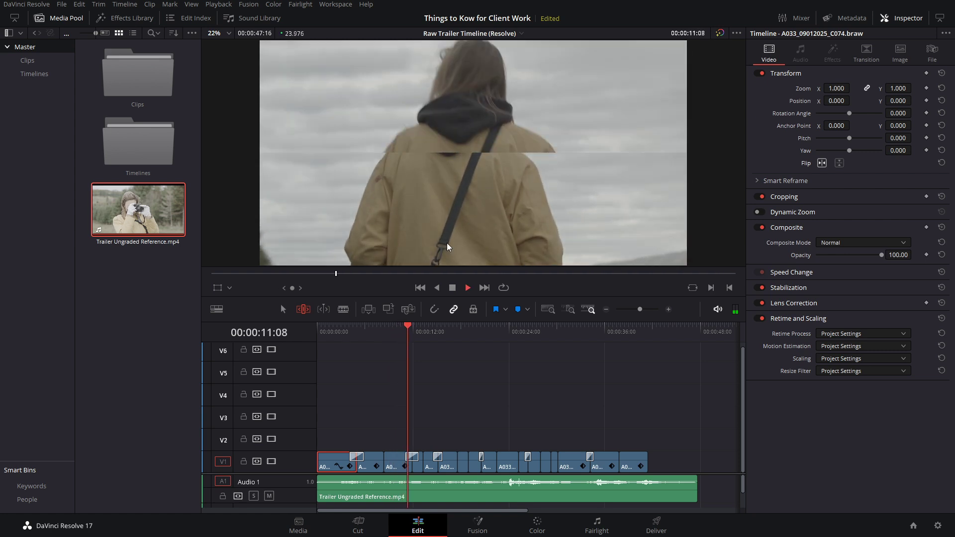
key(space)
drag(407, 330, 397, 336)
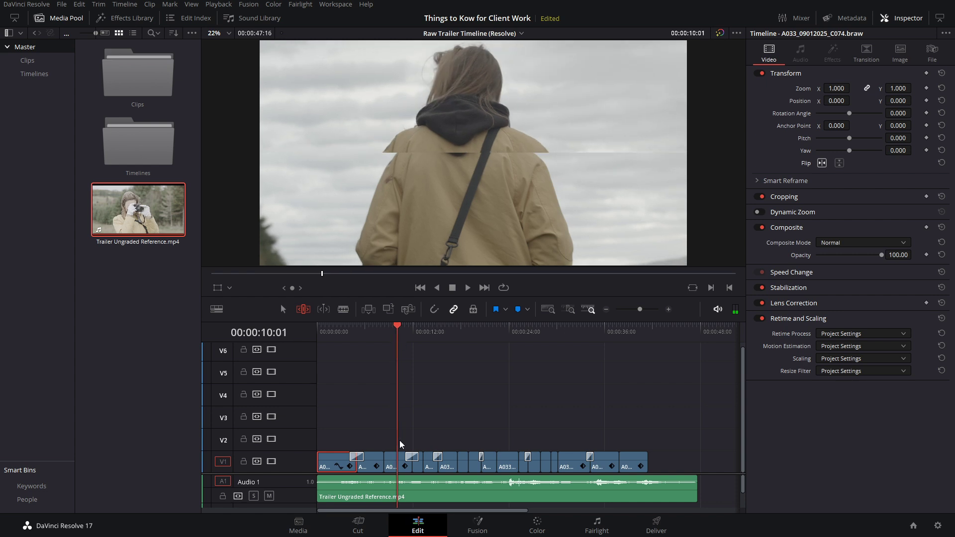
click(393, 462)
right_click(393, 463)
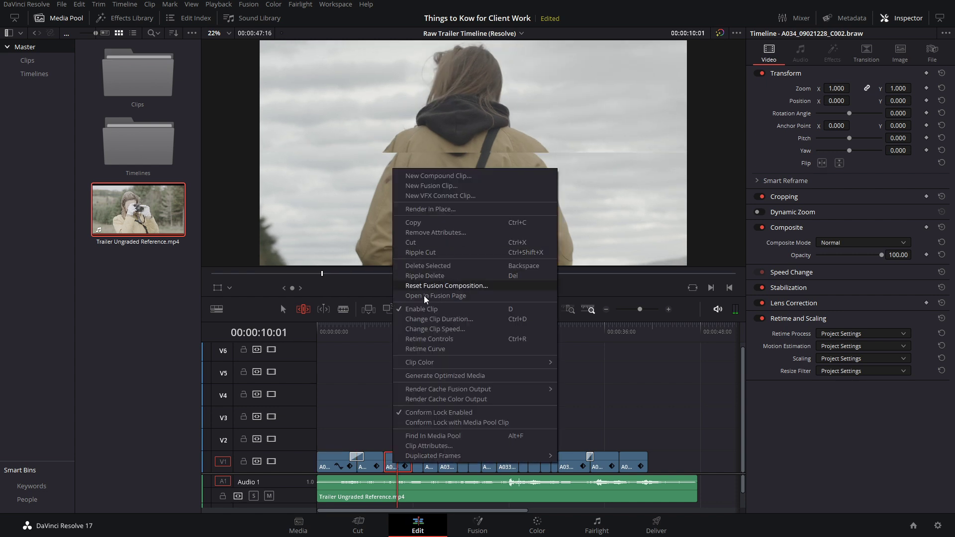
Change A034_09021228_C002.braw's speed from 9.47% to 100% and scrub back to 00:00:08:23
click(427, 329)
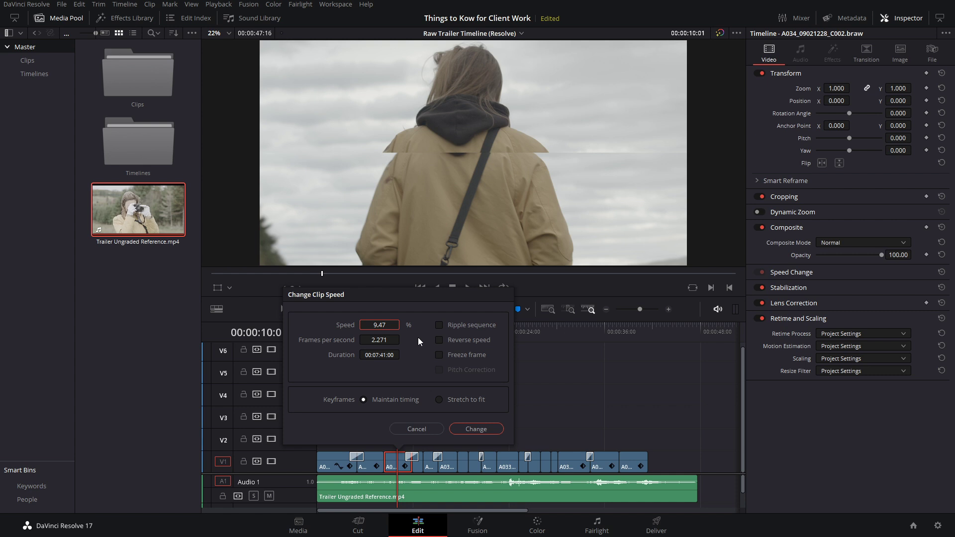
double_click(379, 324)
text(100)
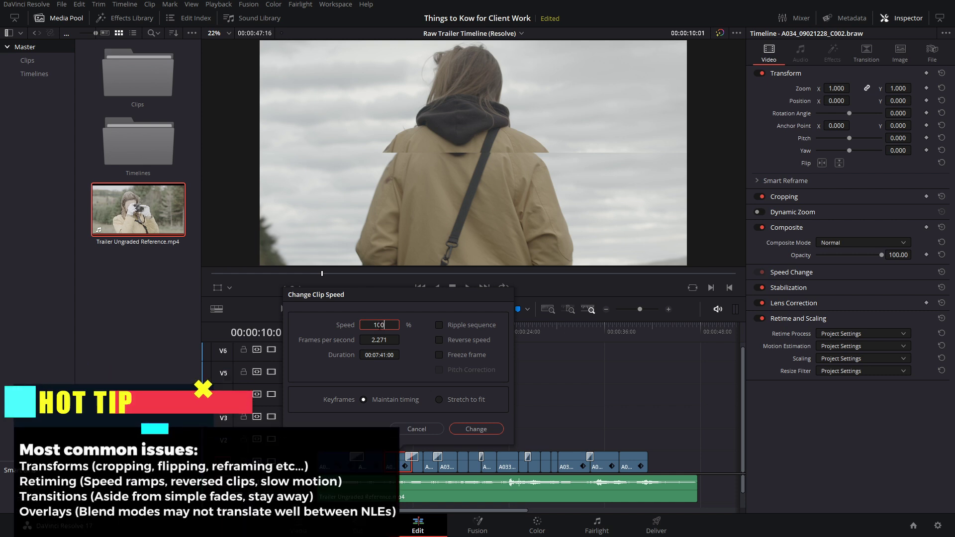
click(476, 431)
drag(394, 328, 401, 327)
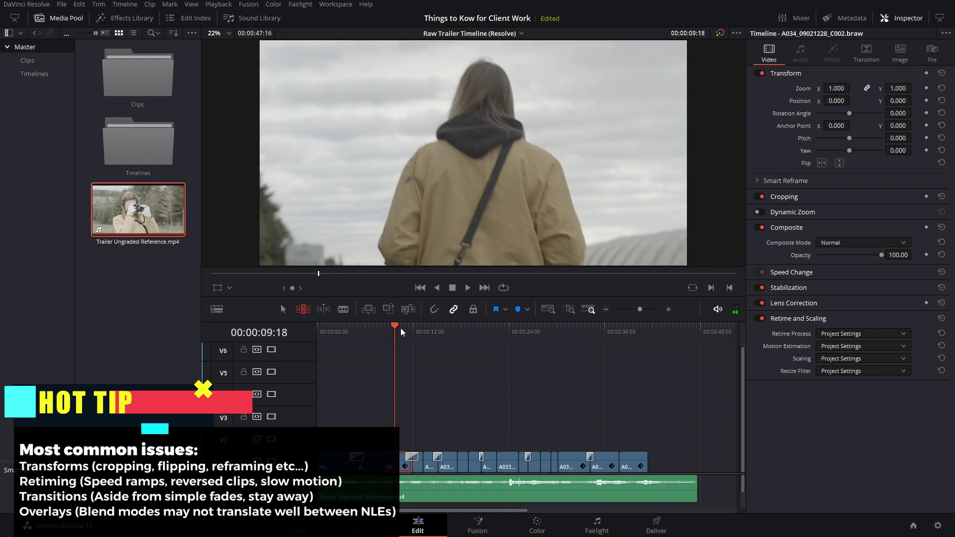
click(389, 328)
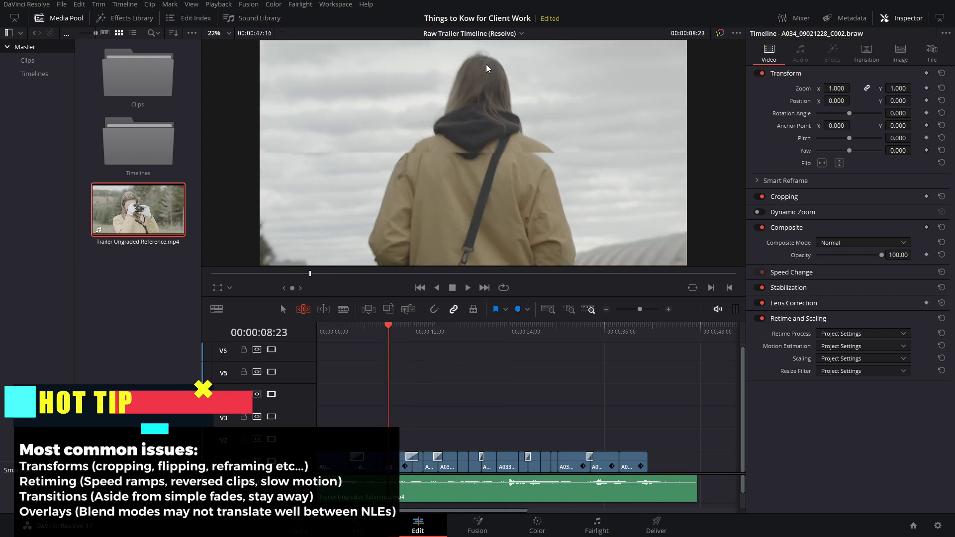
right_click(457, 169)
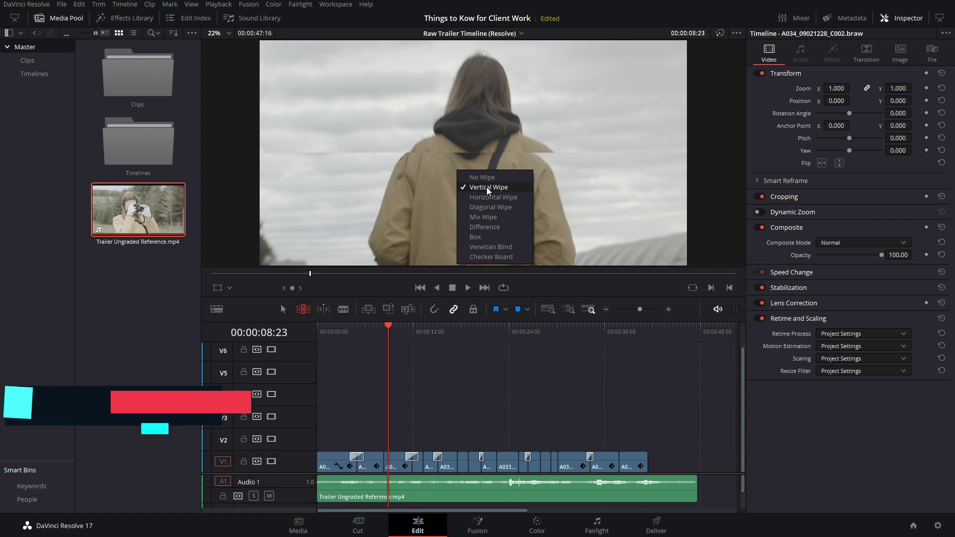
Use a Difference wipe, zoom the clip after the playhead to 1.090, and slip it to match
click(484, 226)
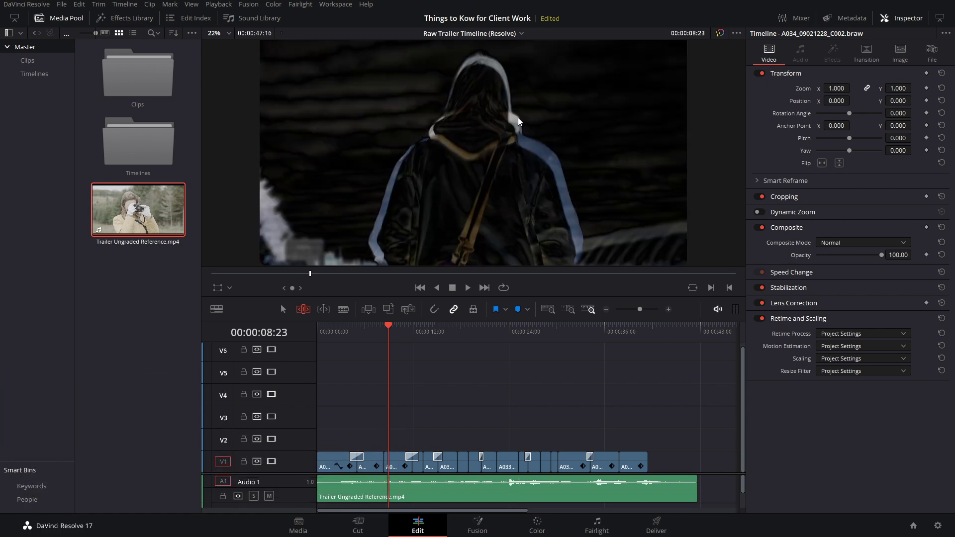
click(394, 461)
drag(836, 88, 845, 88)
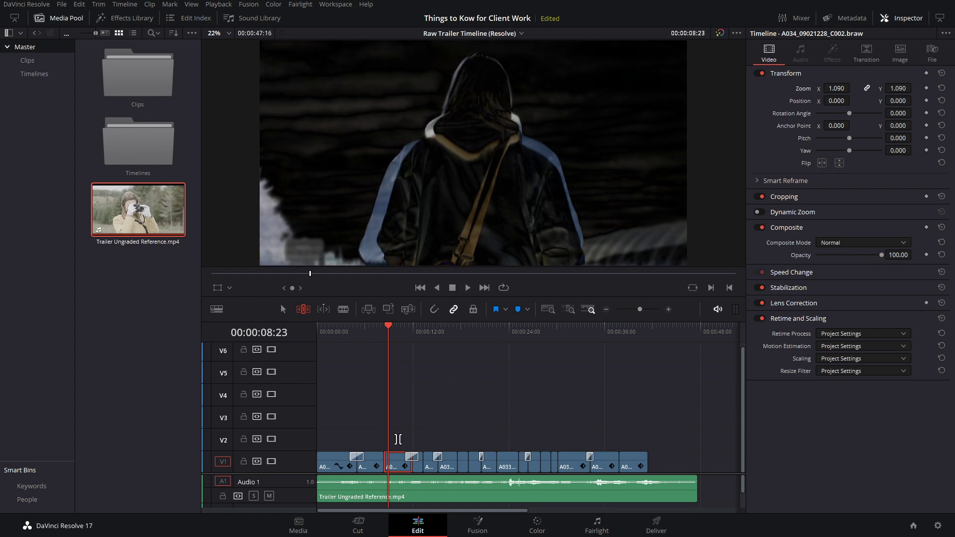
drag(397, 454, 394, 454)
Unflip the clip near 00:00:32:11, turn off the wipe, and review up to 00:00:23:18
click(572, 461)
click(823, 163)
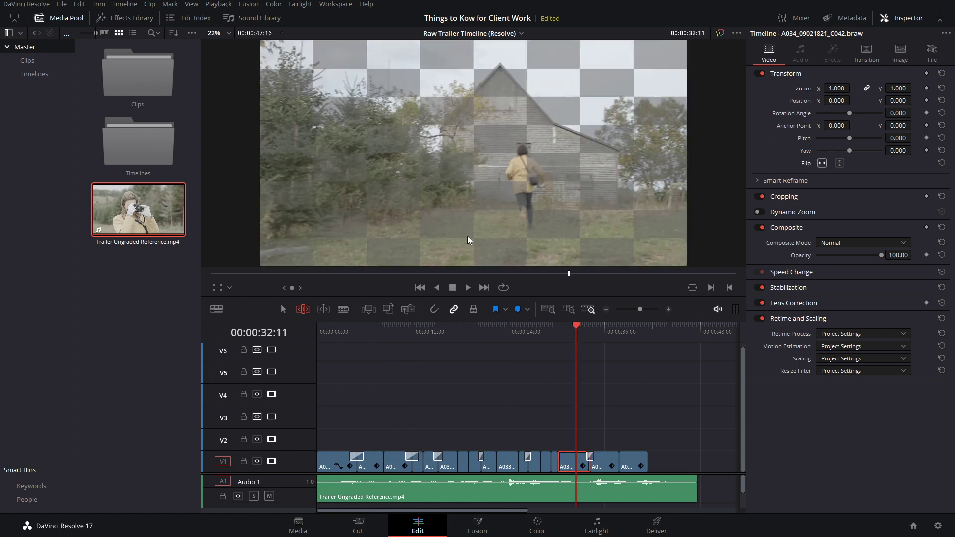
right_click(508, 226)
click(510, 228)
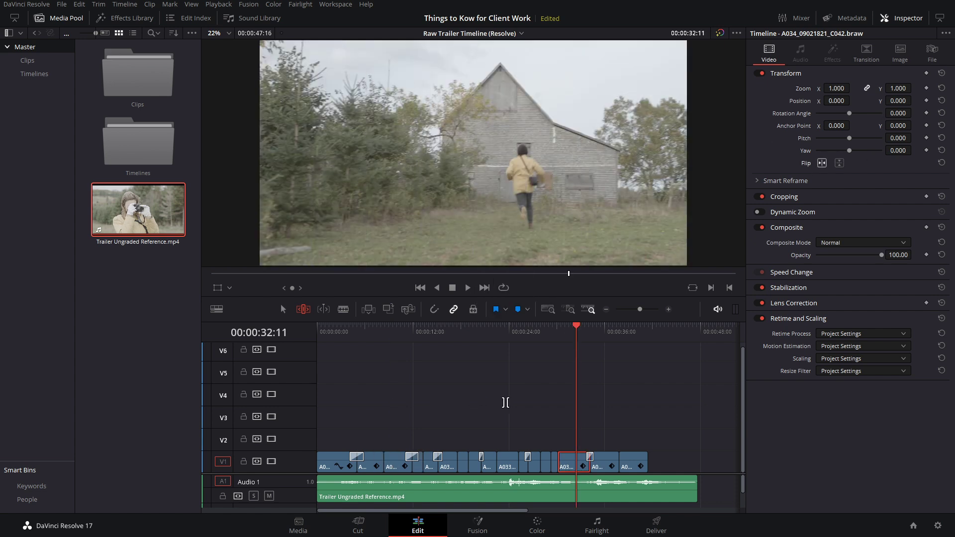
click(397, 327)
drag(398, 327, 509, 325)
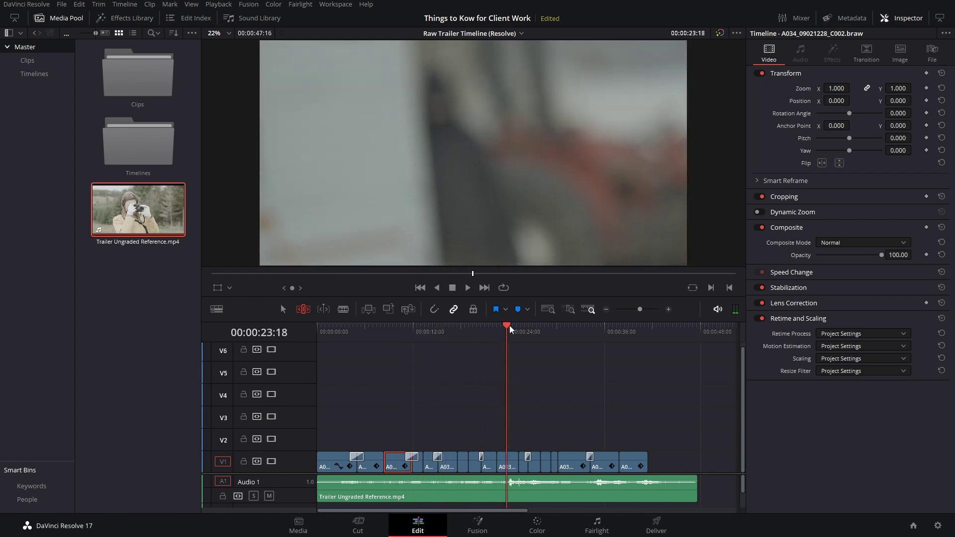
key(shift+8)
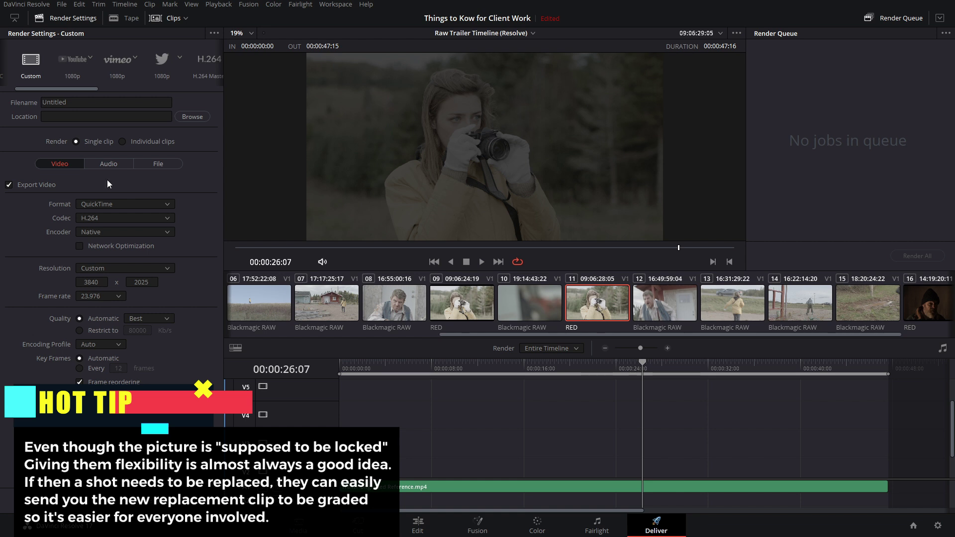
On the Deliver page, scroll the render preset strip right toward the XML presets
drag(32, 90, 132, 89)
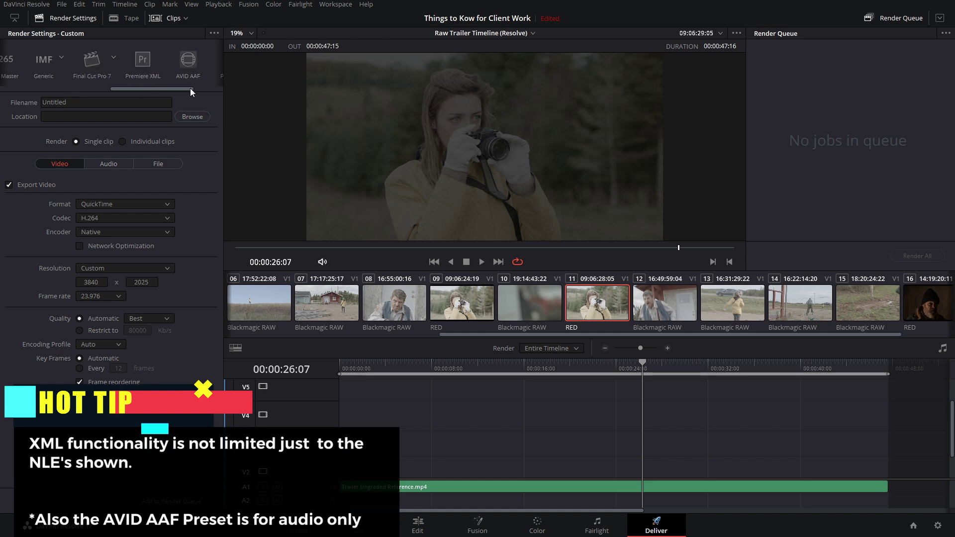
Choose the Premiere XML preset with QuickTime format and DNxHR 444 10-bit codec
click(147, 62)
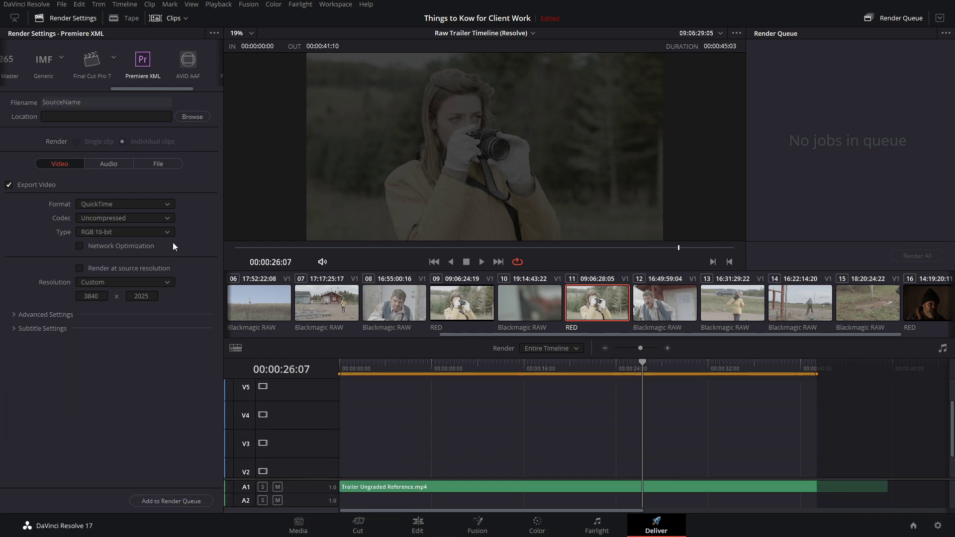
click(162, 203)
click(162, 203)
click(154, 220)
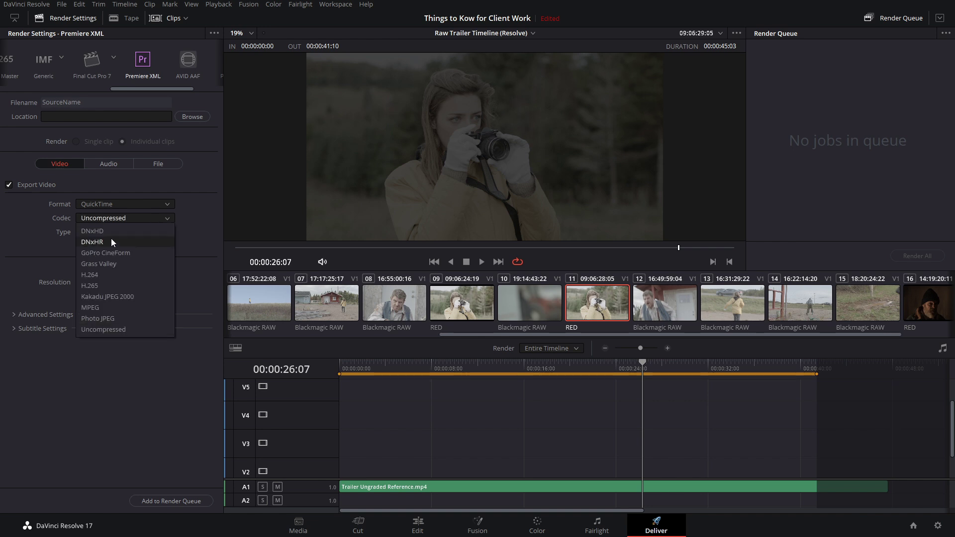
click(108, 239)
click(168, 230)
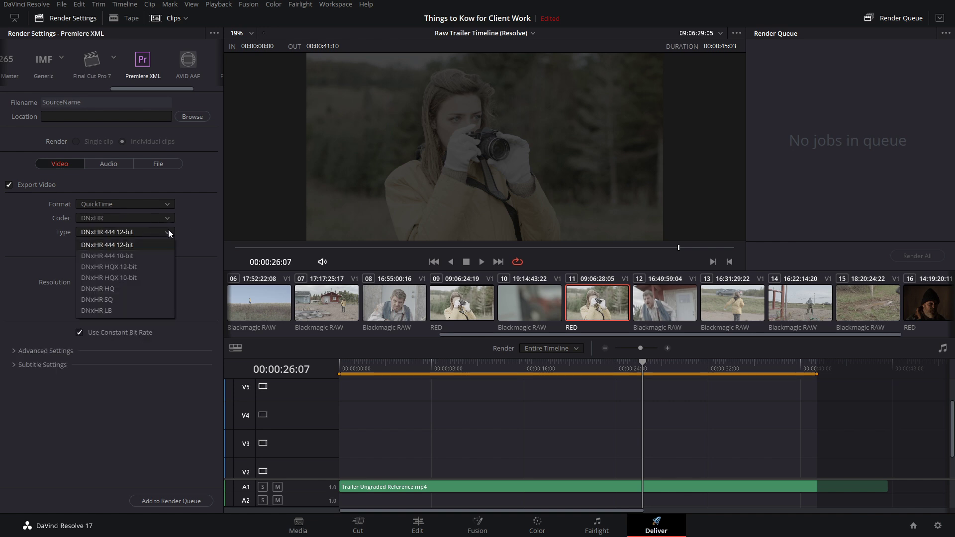
click(123, 267)
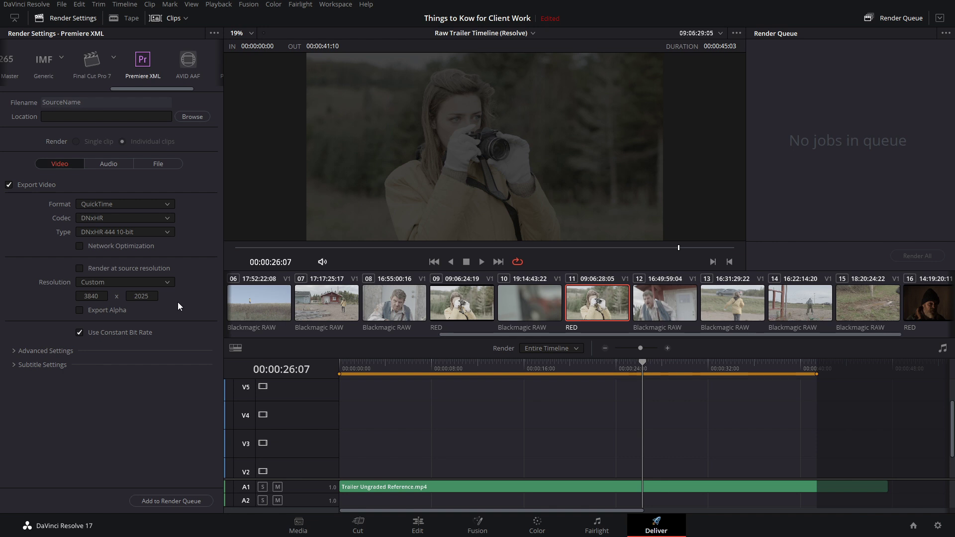
Expand Advanced Settings and select the Add frame handles field
click(44, 351)
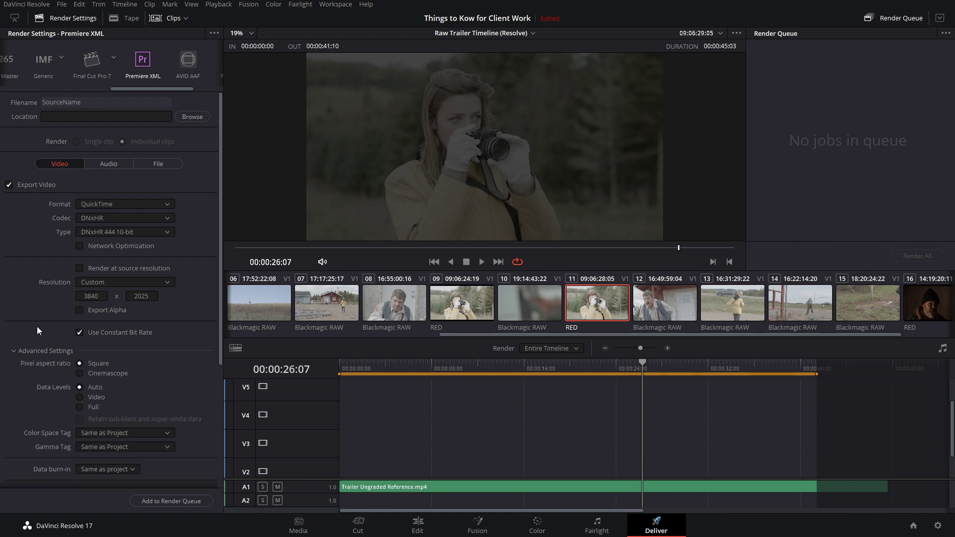
scroll(34, 333, down, 4)
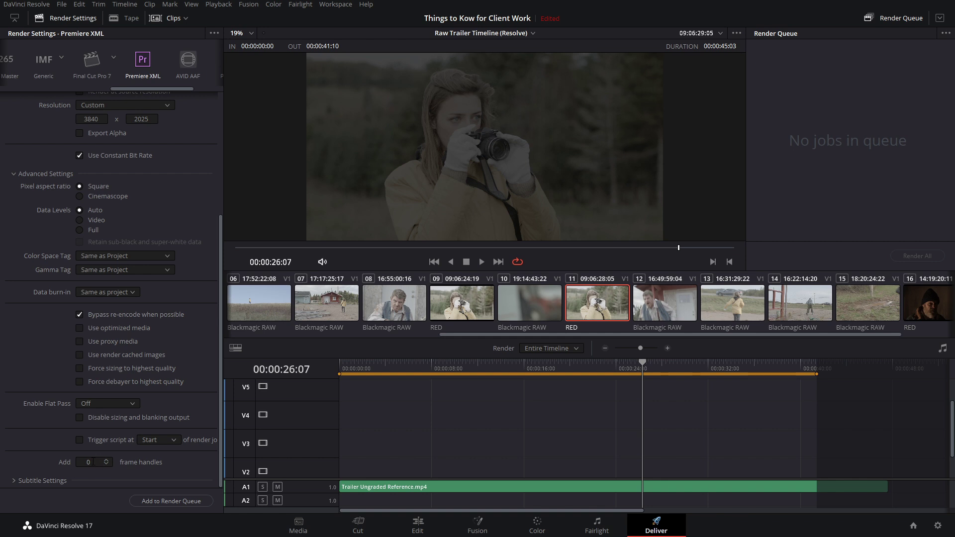
click(101, 460)
Set 24 frame handles, add Job 1 to the render queue and render all
text(24)
click(25, 461)
scroll(180, 362, up, 2)
click(159, 501)
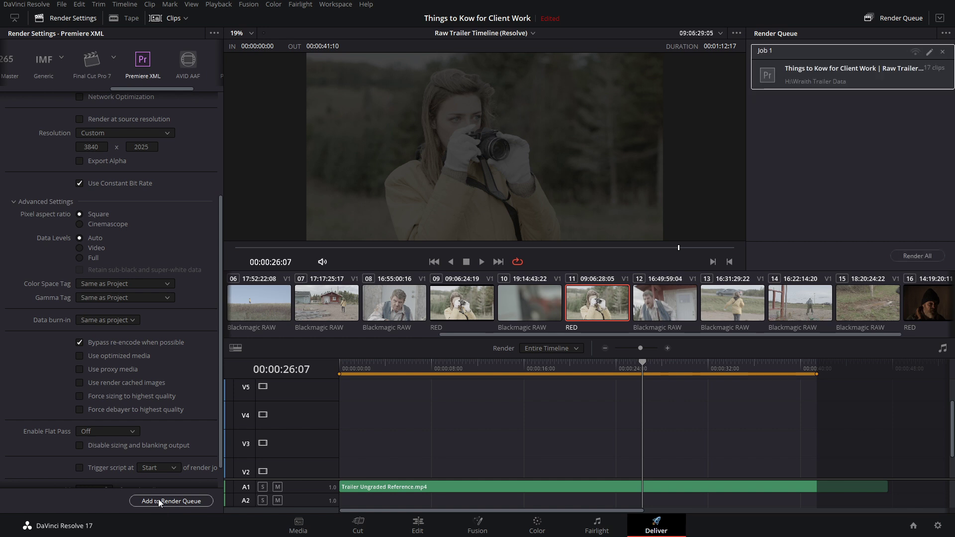
click(914, 255)
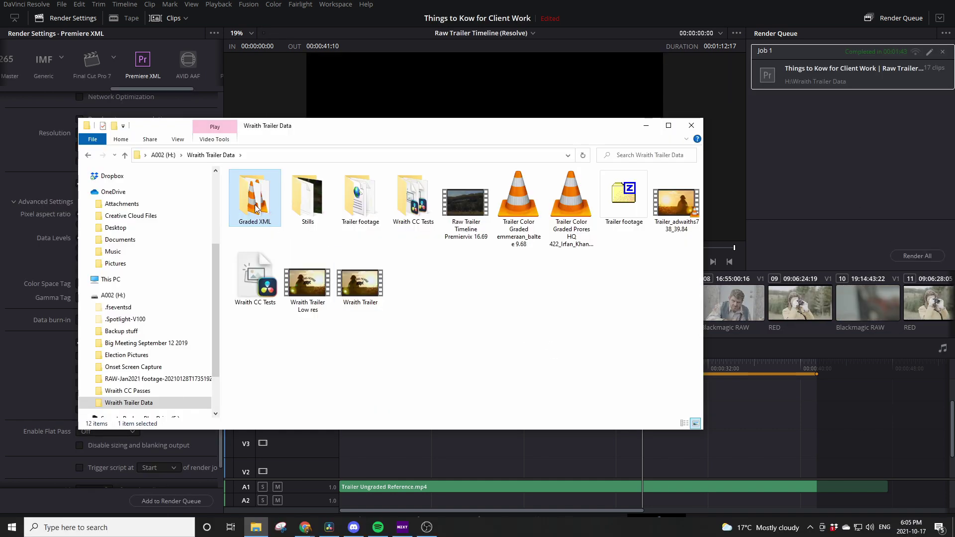
Open the Graded XML folder inside Wraith Trailer Data
double_click(253, 206)
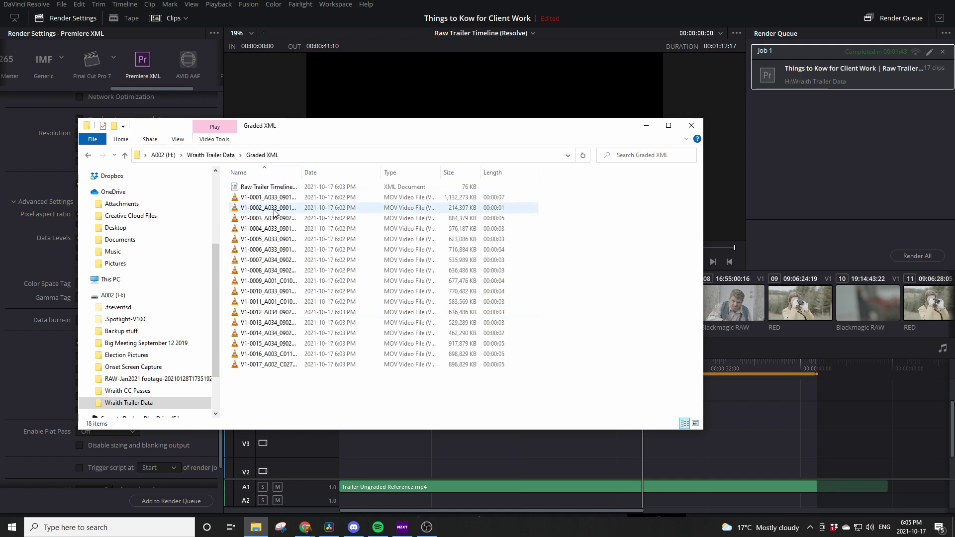